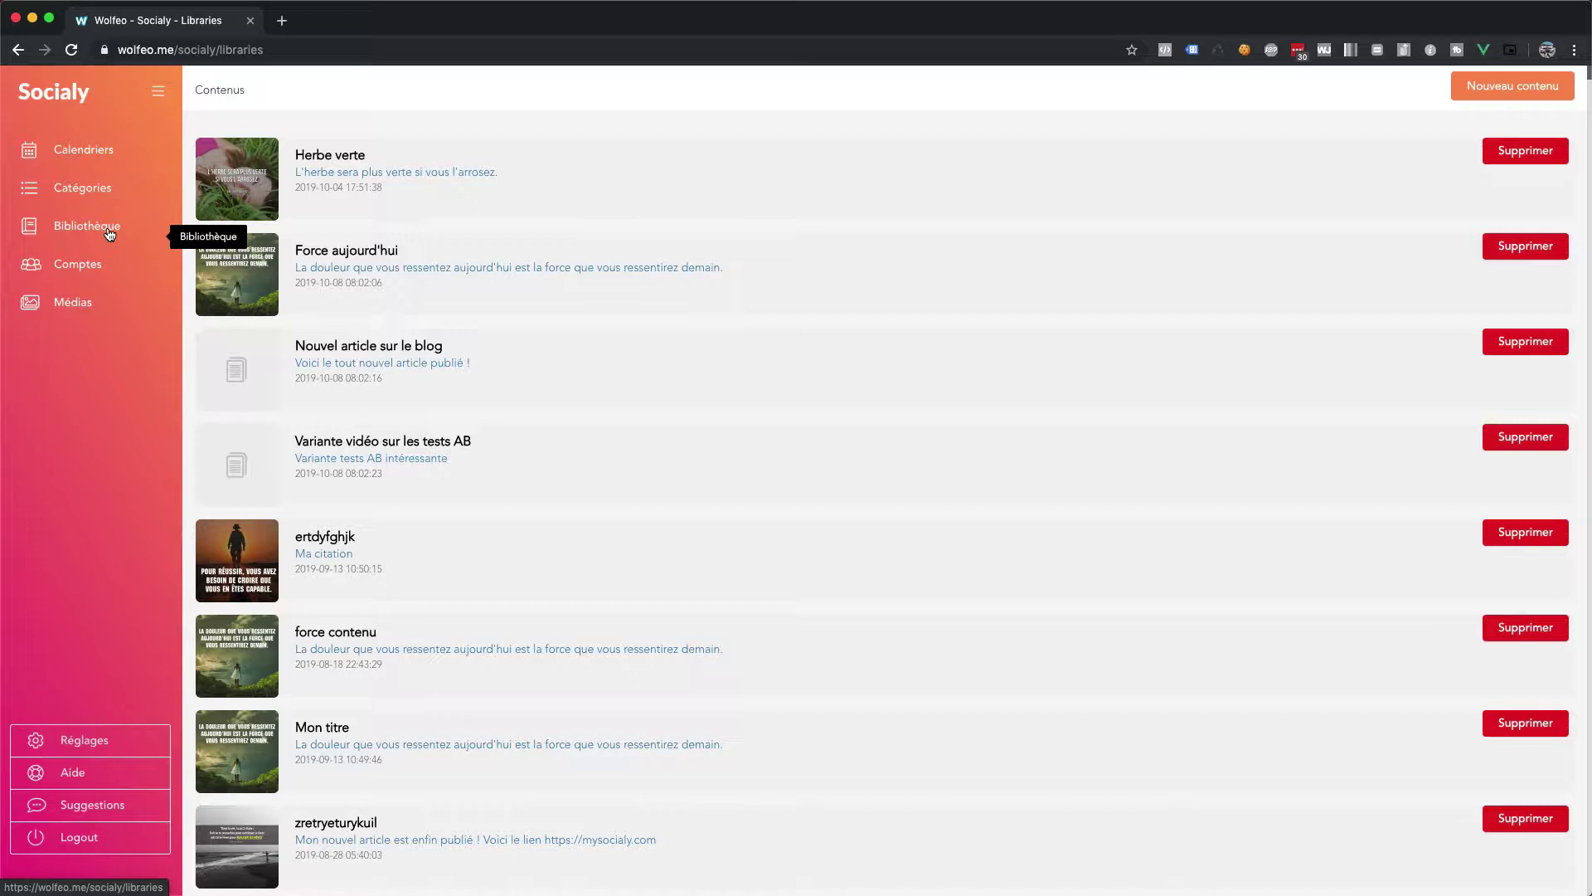
Create a new library content titled "Mon premier contenu" in the category "Anglais - Citation du jour"
click(1482, 98)
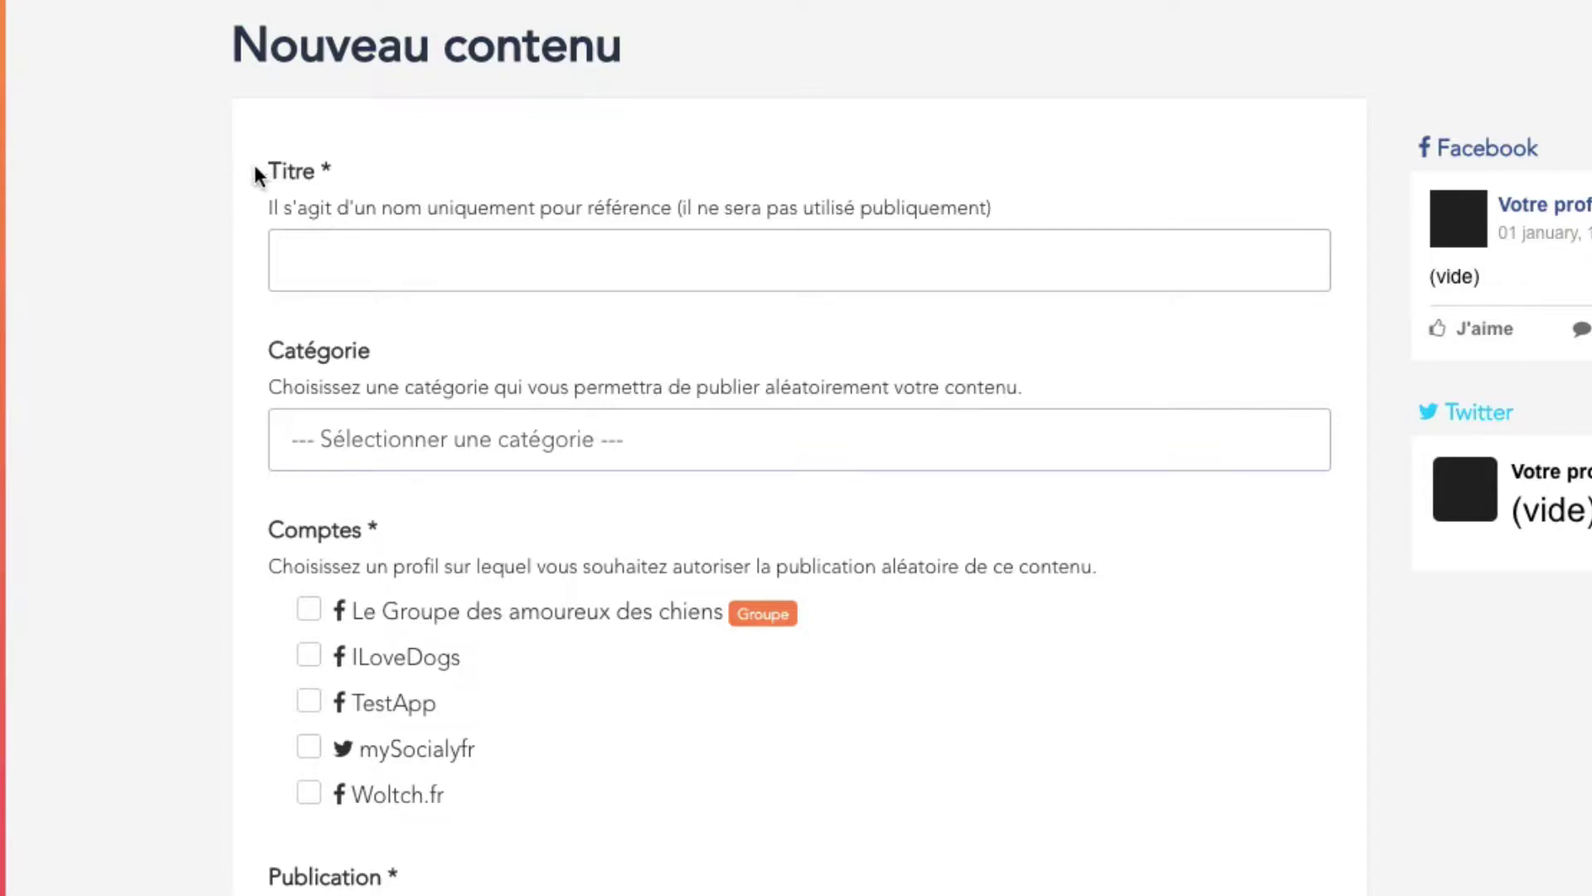
click(332, 241)
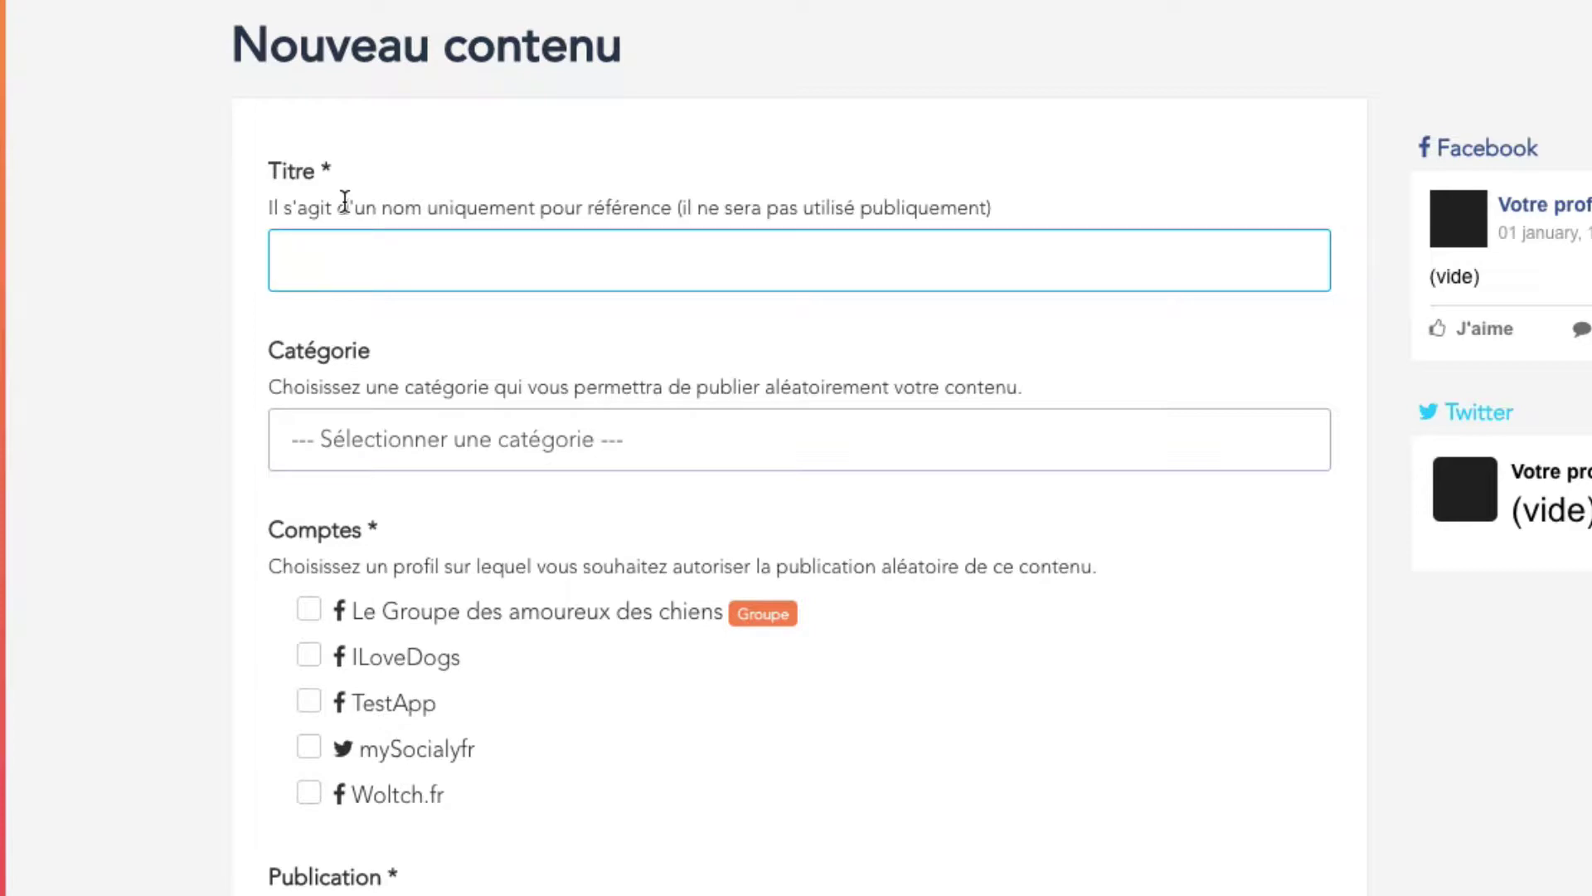
text(Mon premier contenu)
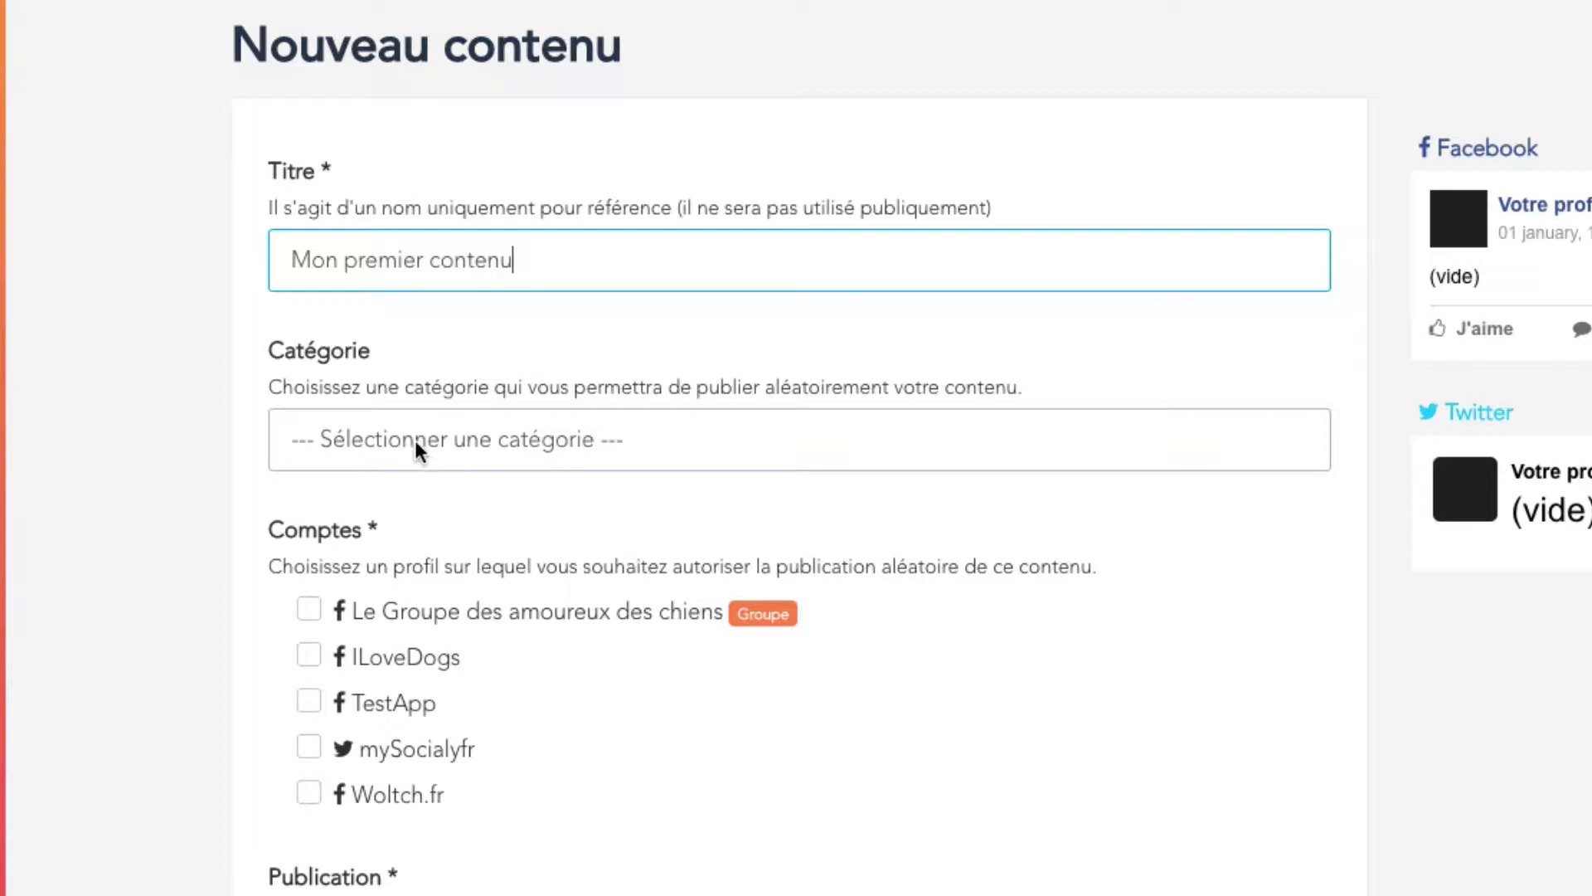
click(398, 441)
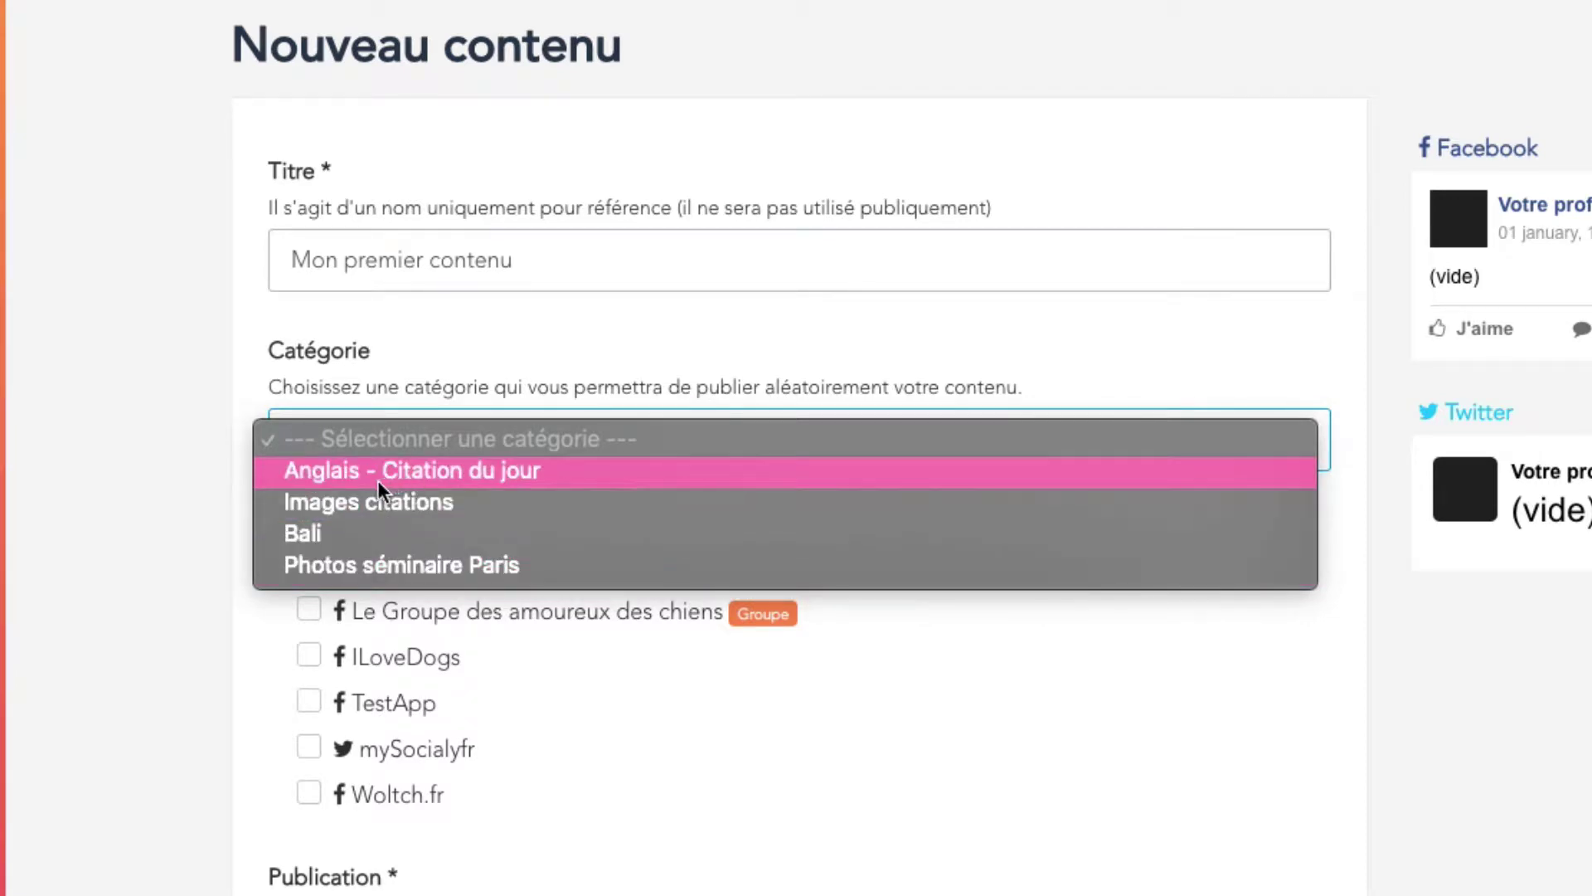
click(531, 470)
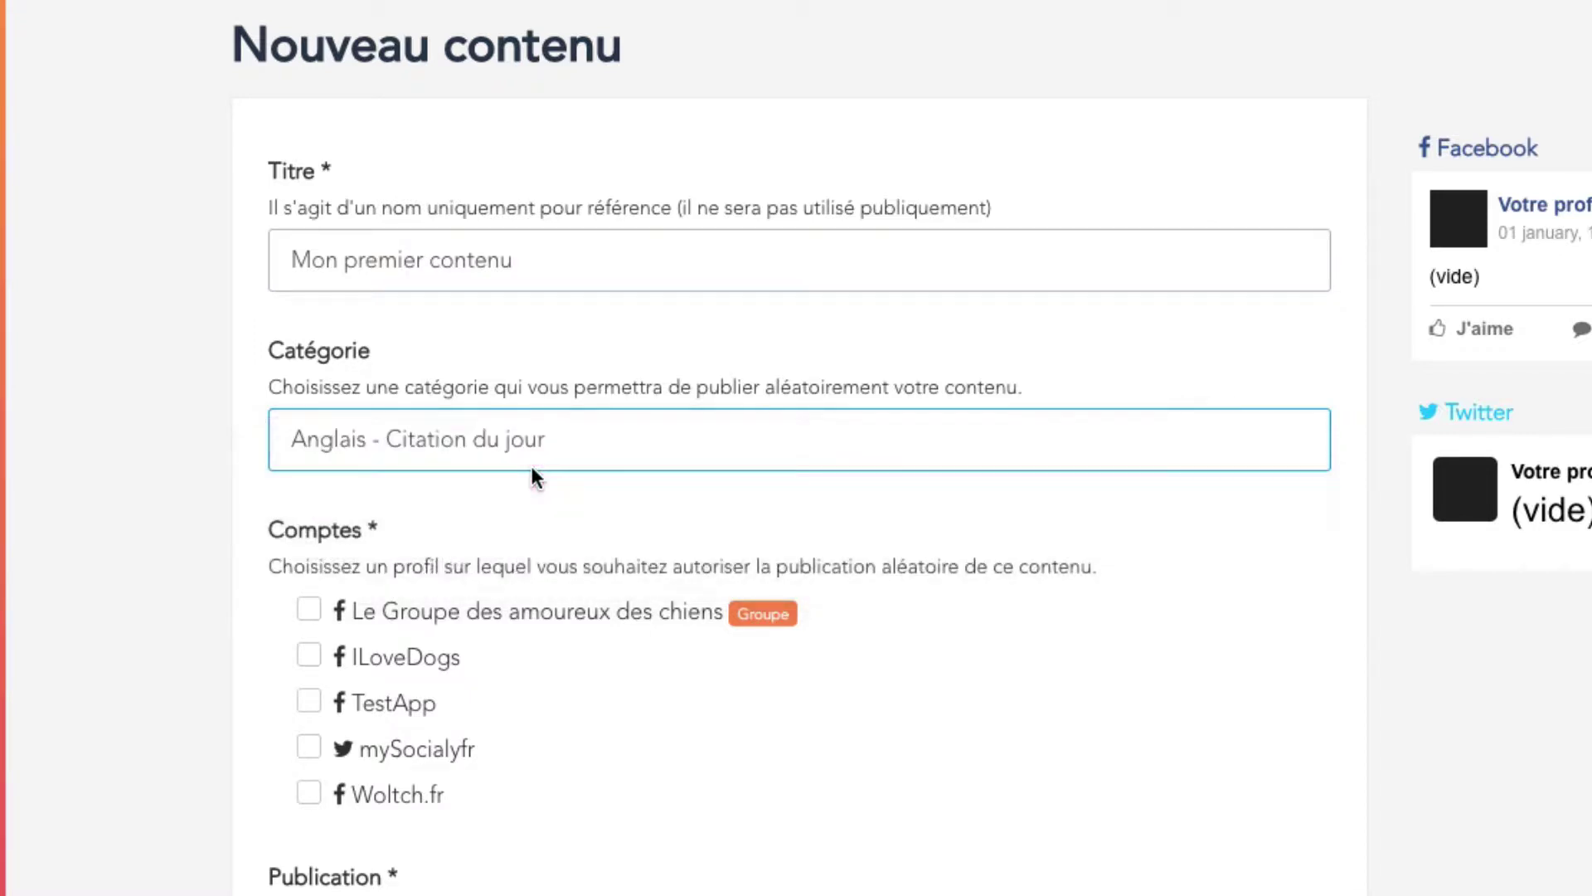
click(191, 407)
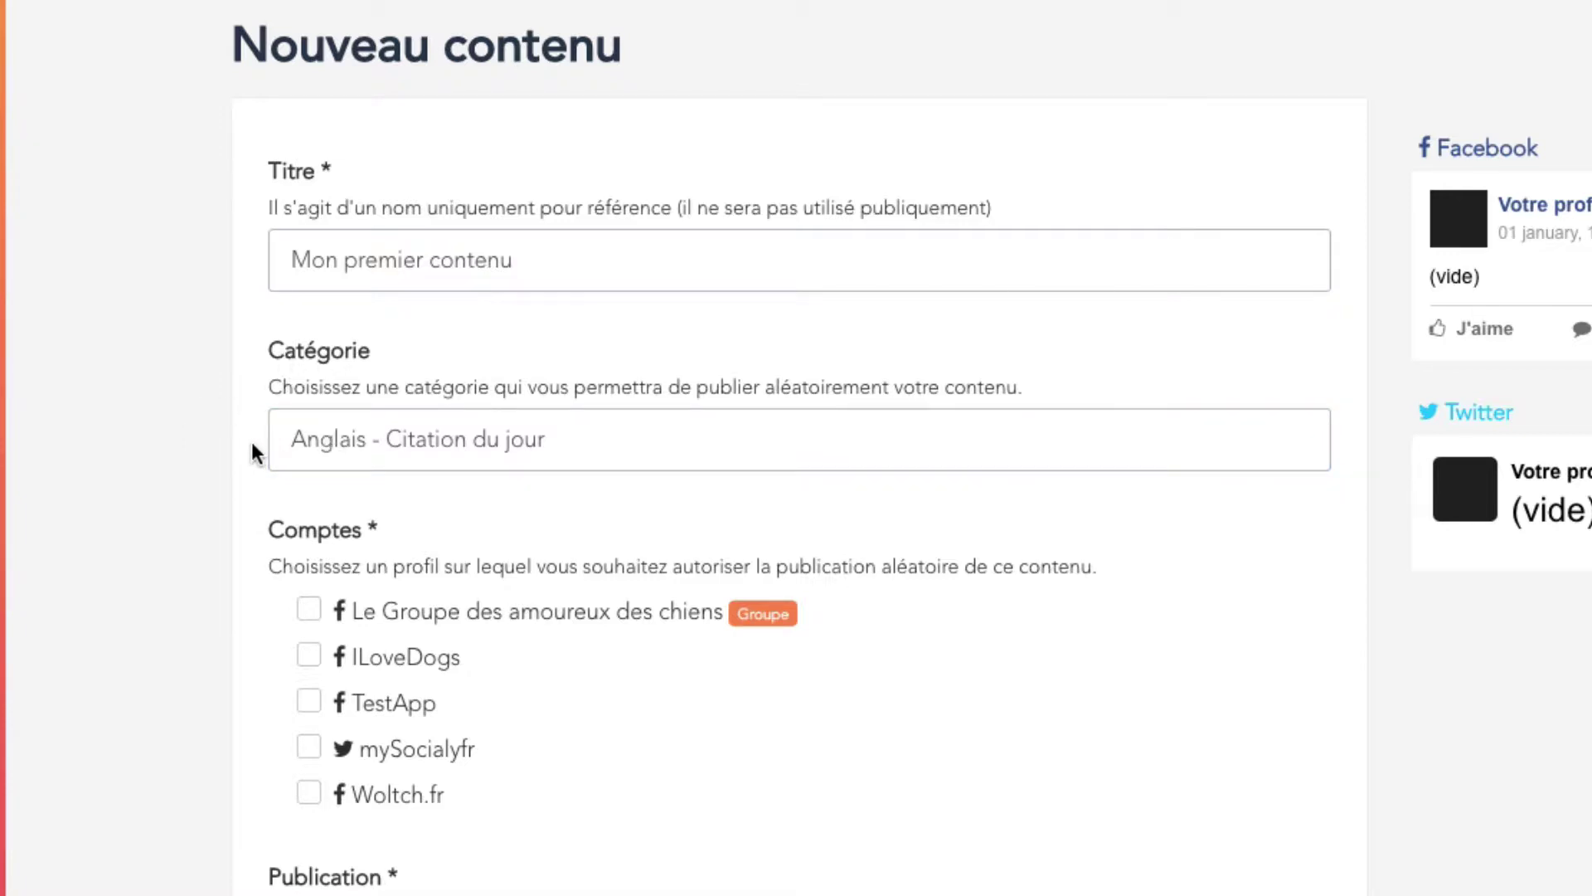
Authorize publication on the accounts "Le Groupe des amoureux des chiens", TestApp and mySocialyfr
scroll(253, 447, down, 3)
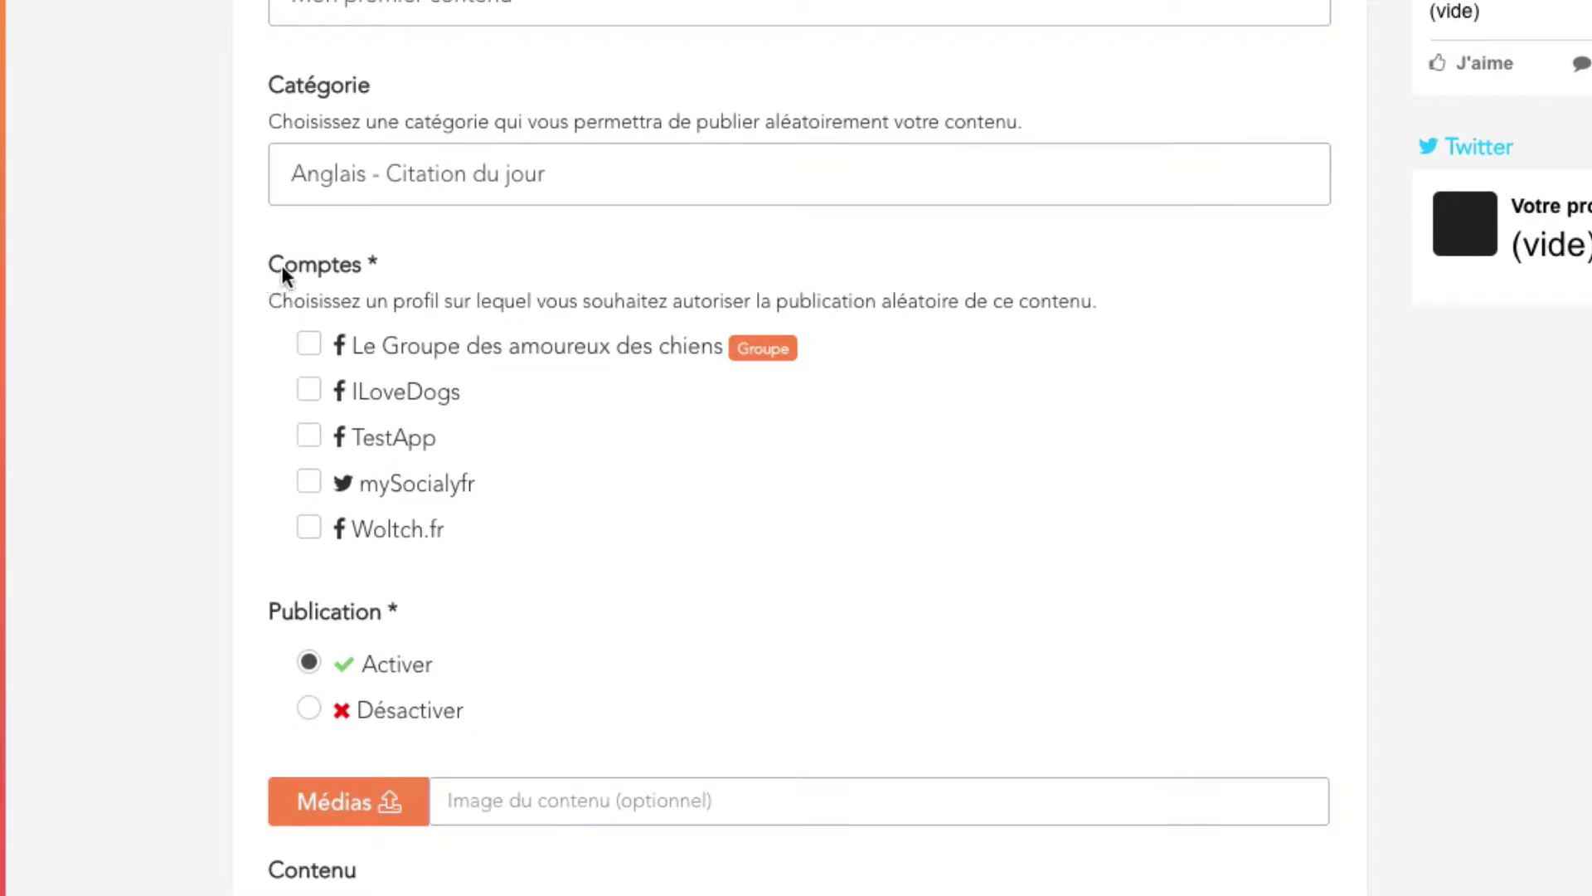
click(306, 337)
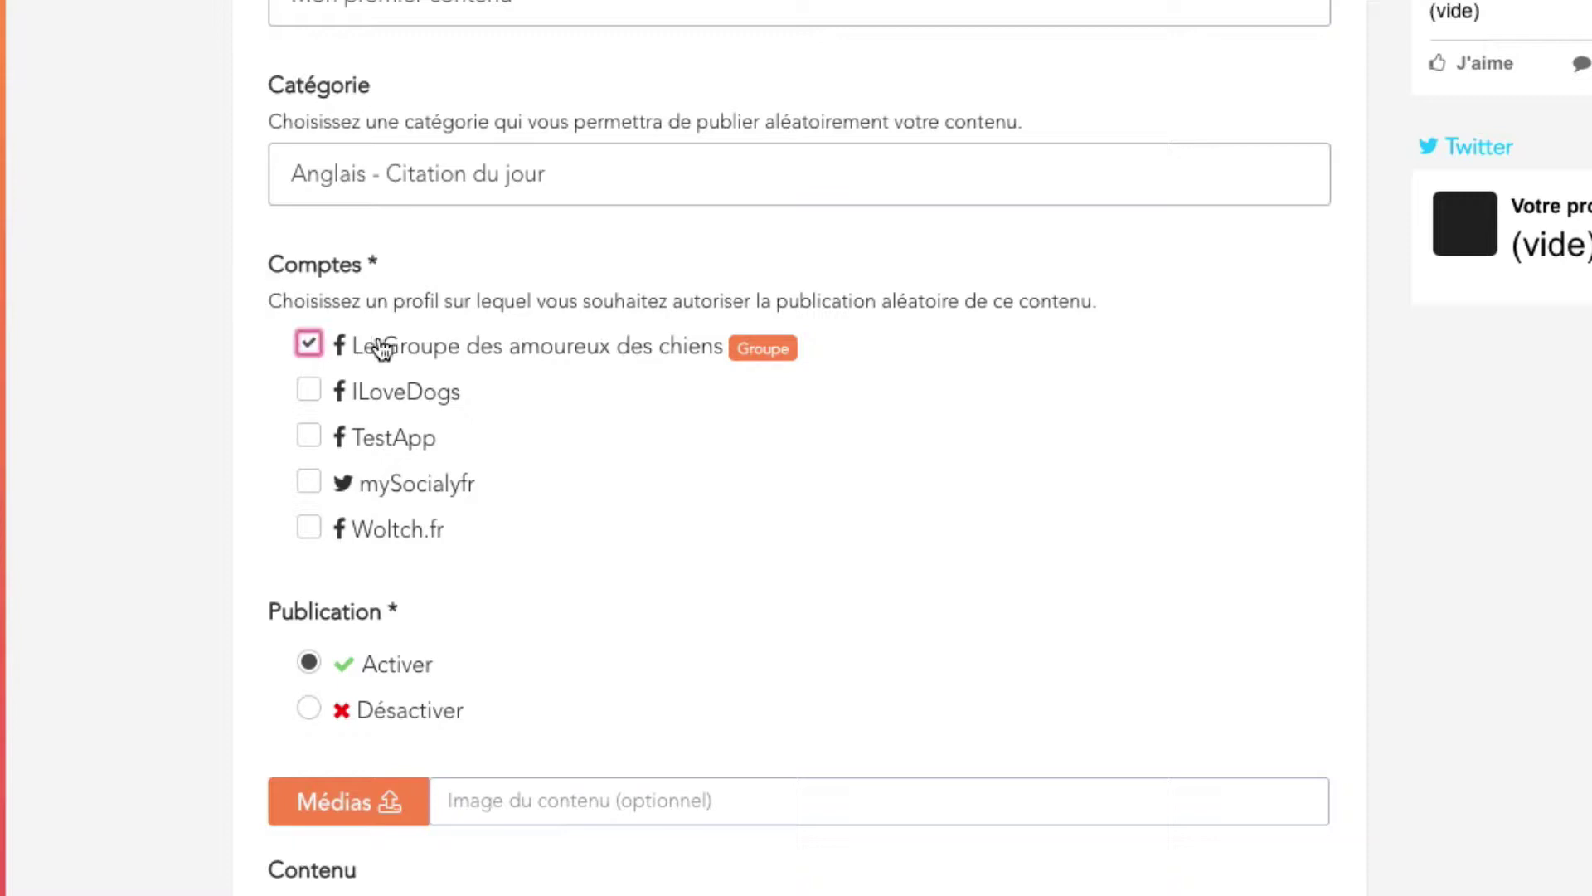
click(302, 430)
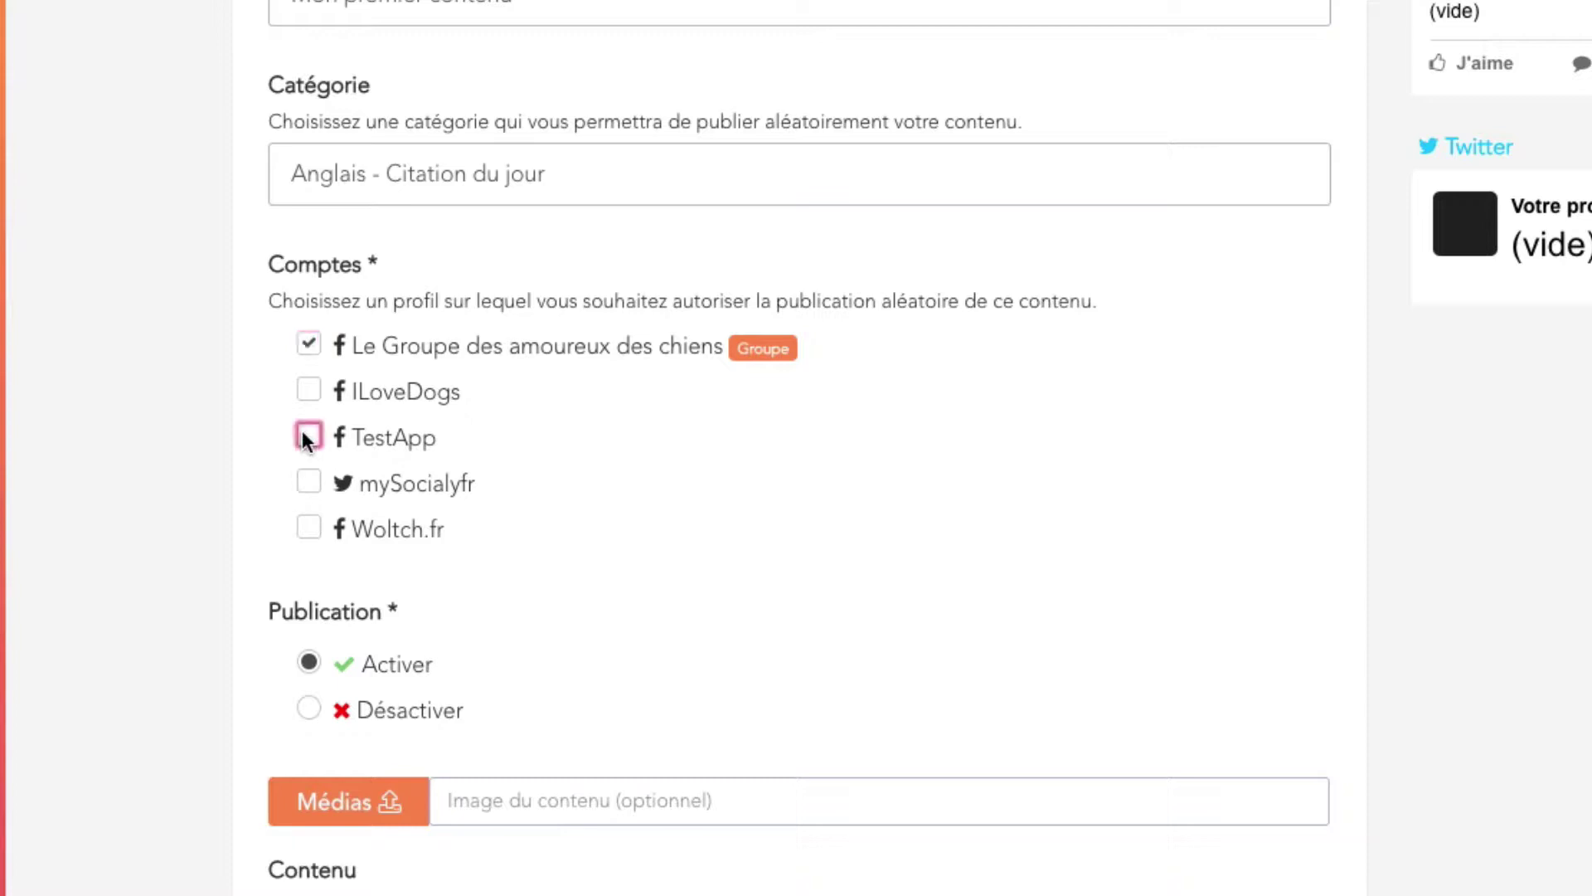
click(308, 483)
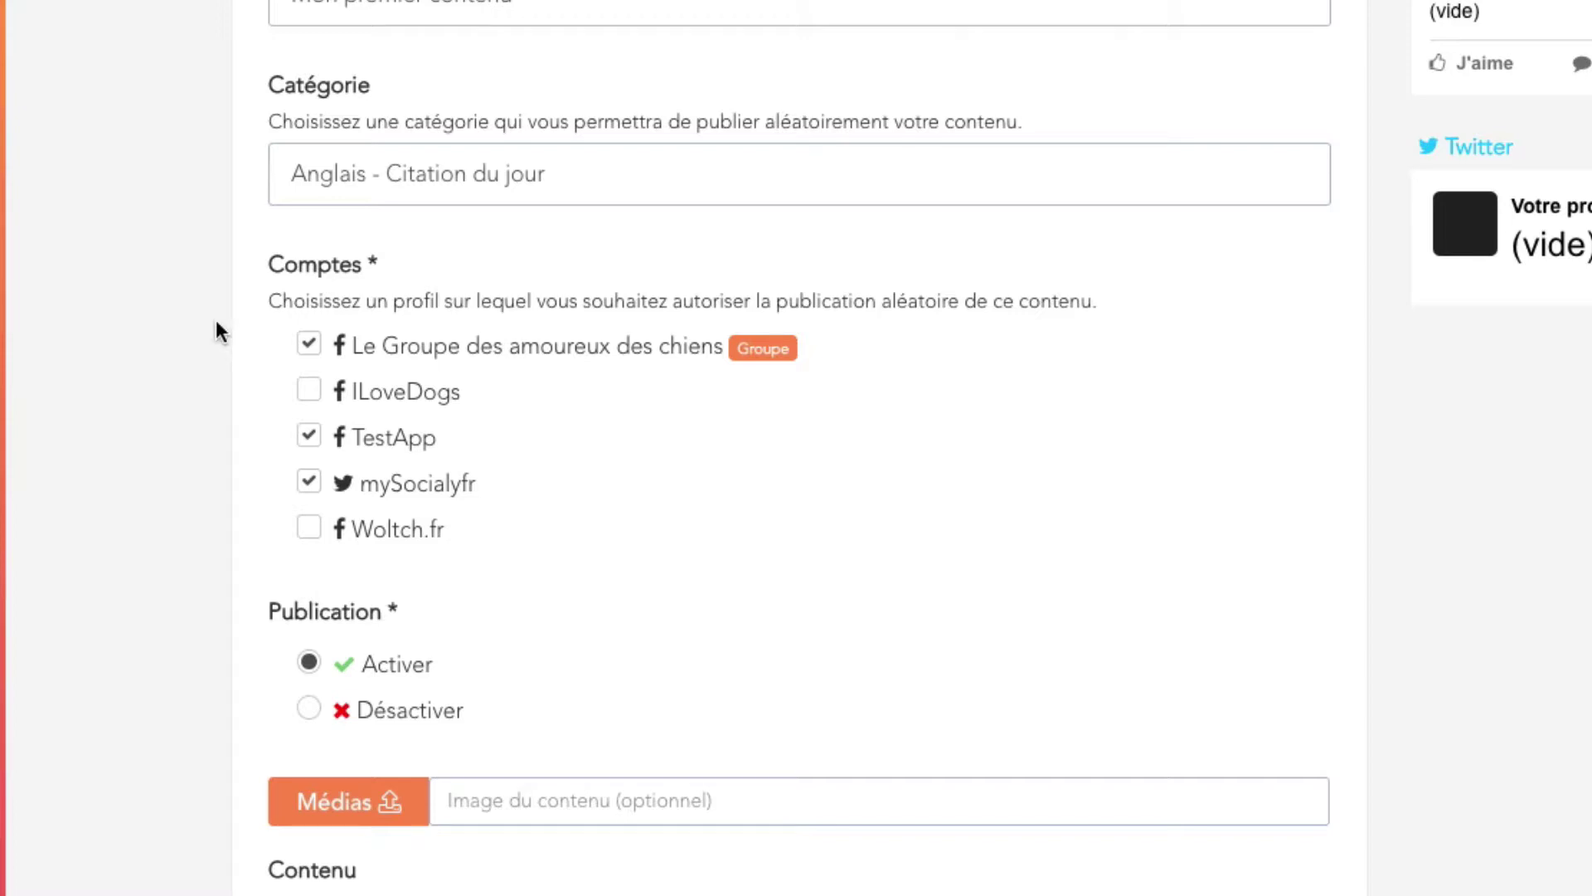
Enter "Le contenu de votre publication." as the content text of the publication
scroll(206, 461, down, 1)
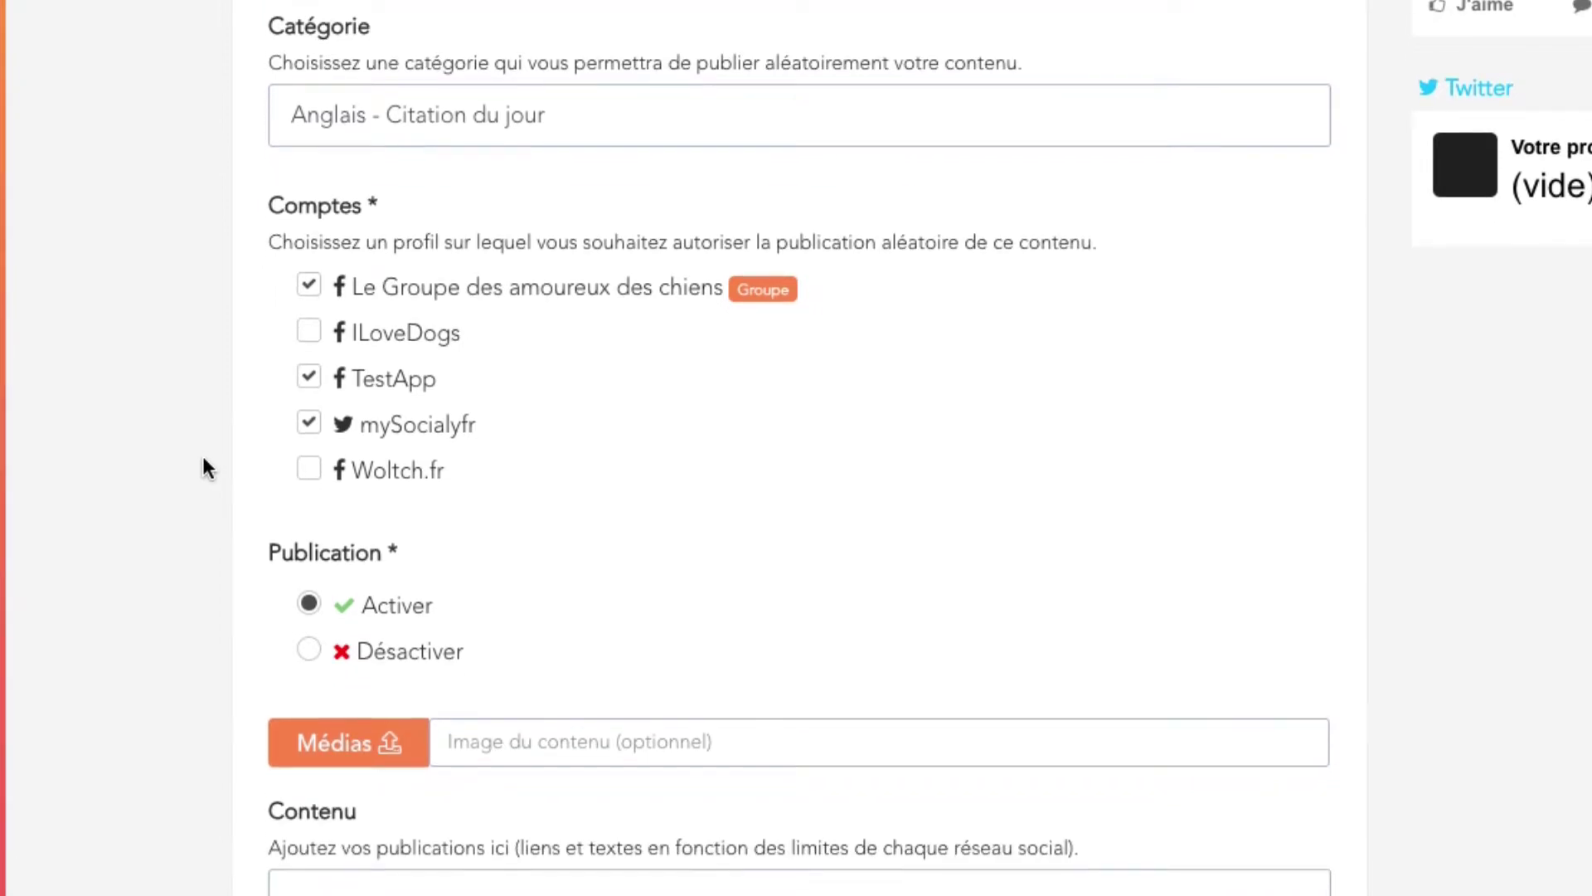
scroll(203, 465, down, 4)
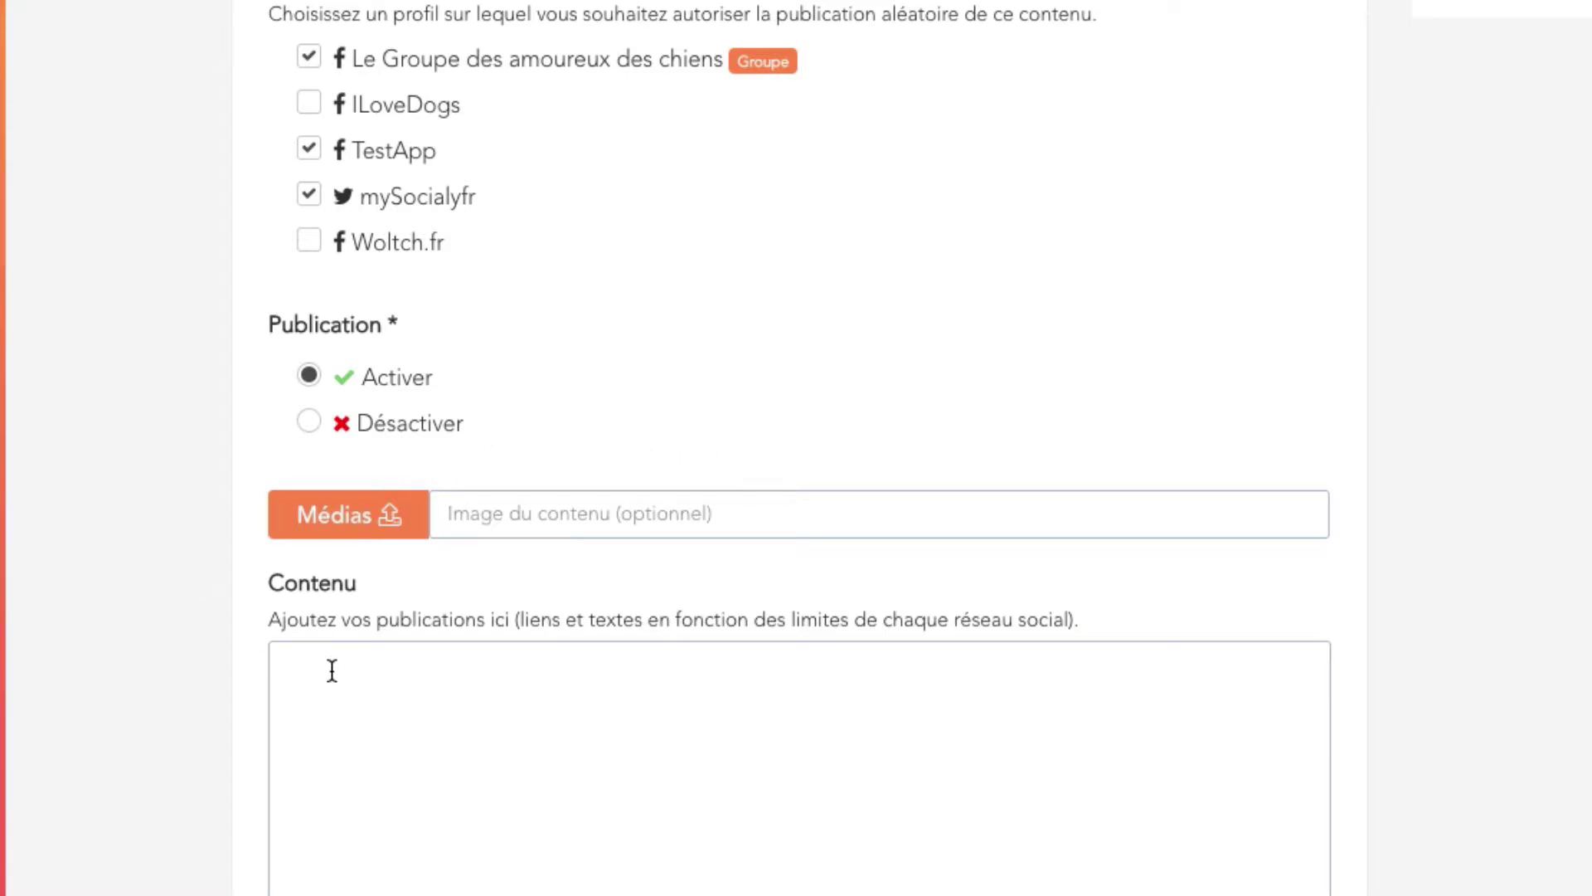
click(363, 675)
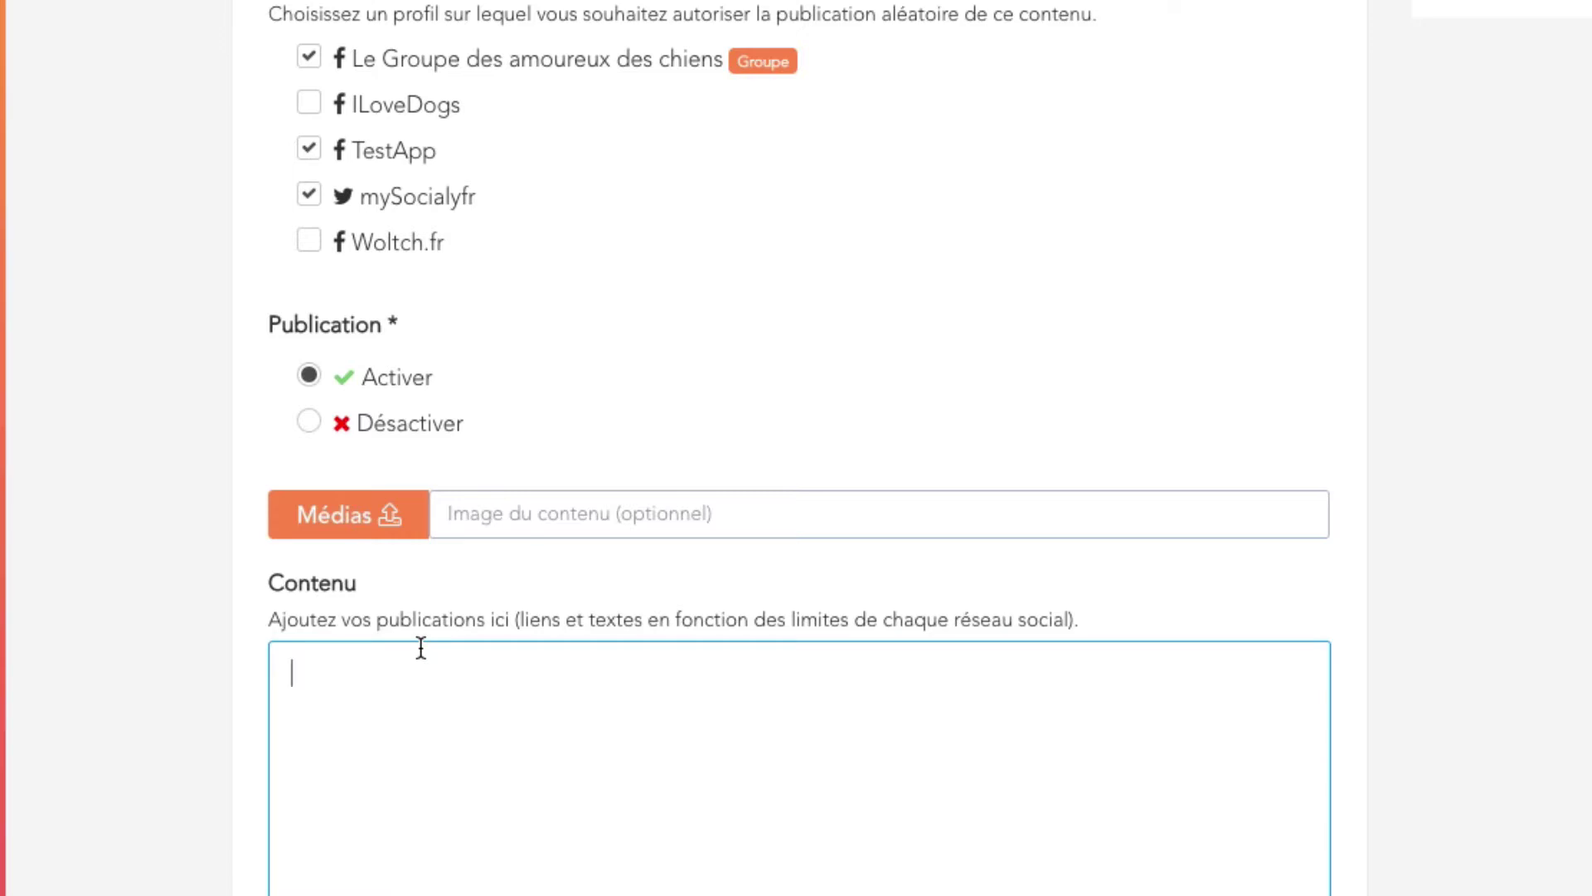
text(Le contenu de )
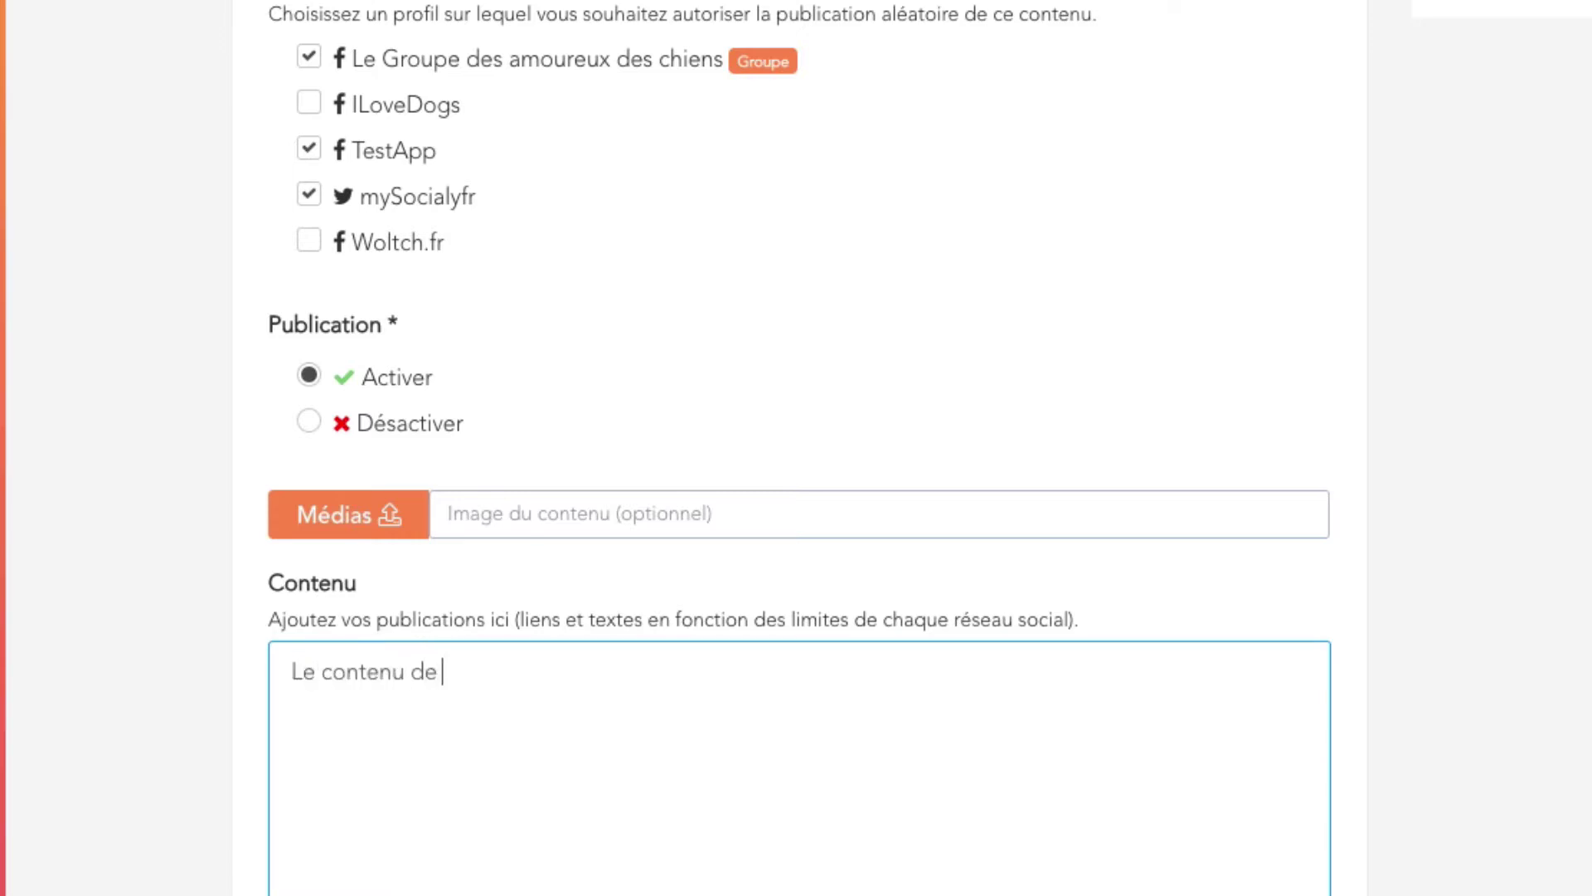
text(votre publication.)
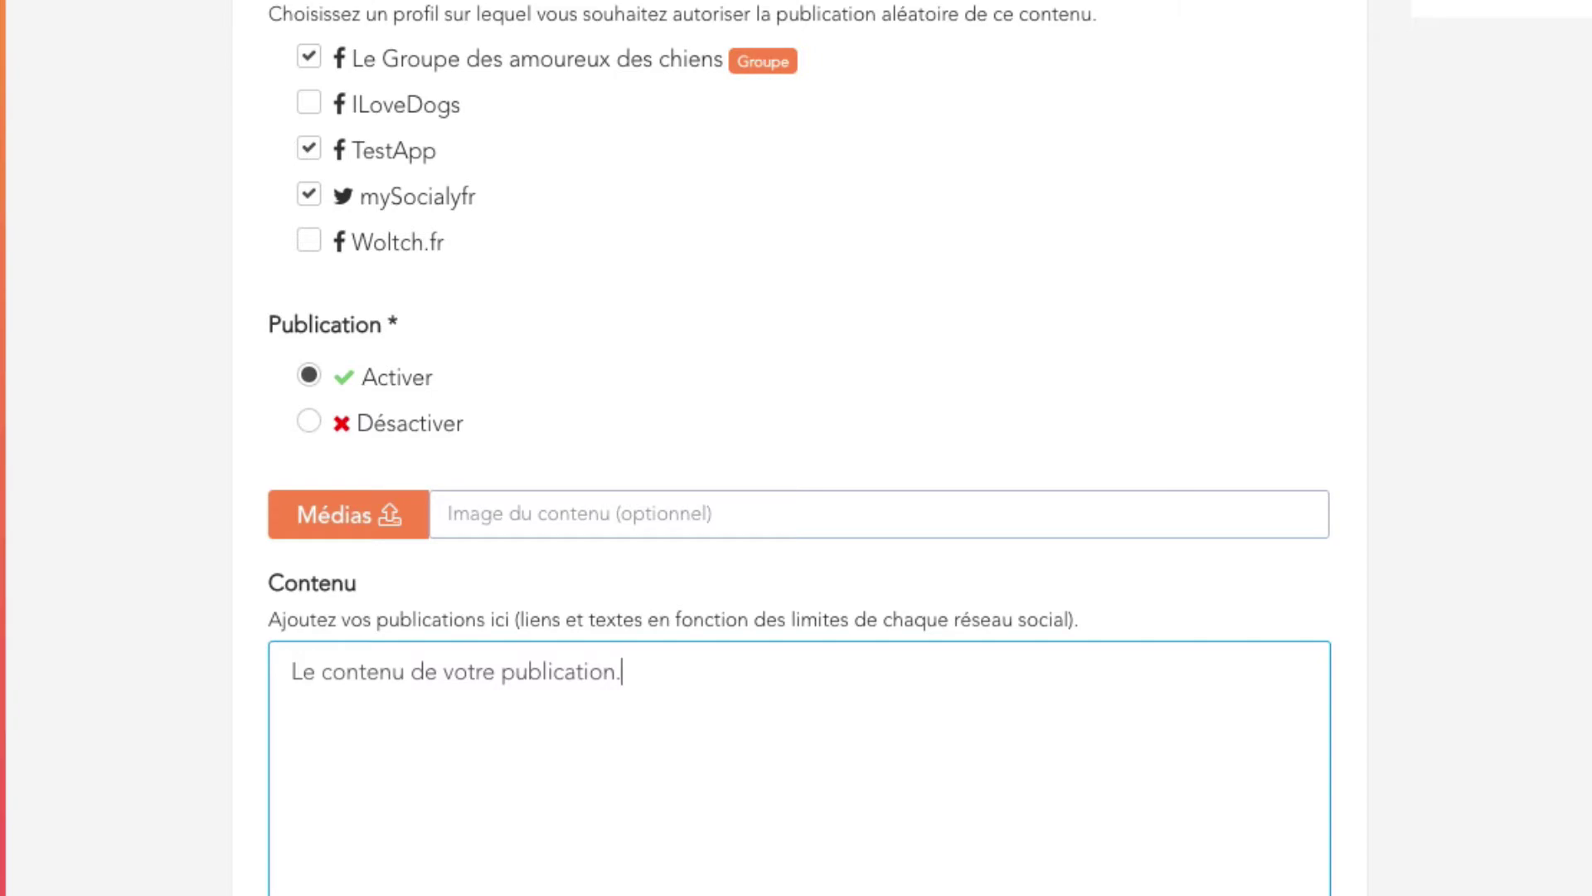
Review the Facebook and Twitter previews of the publication and save the new content
scroll(1307, 692, up, 6)
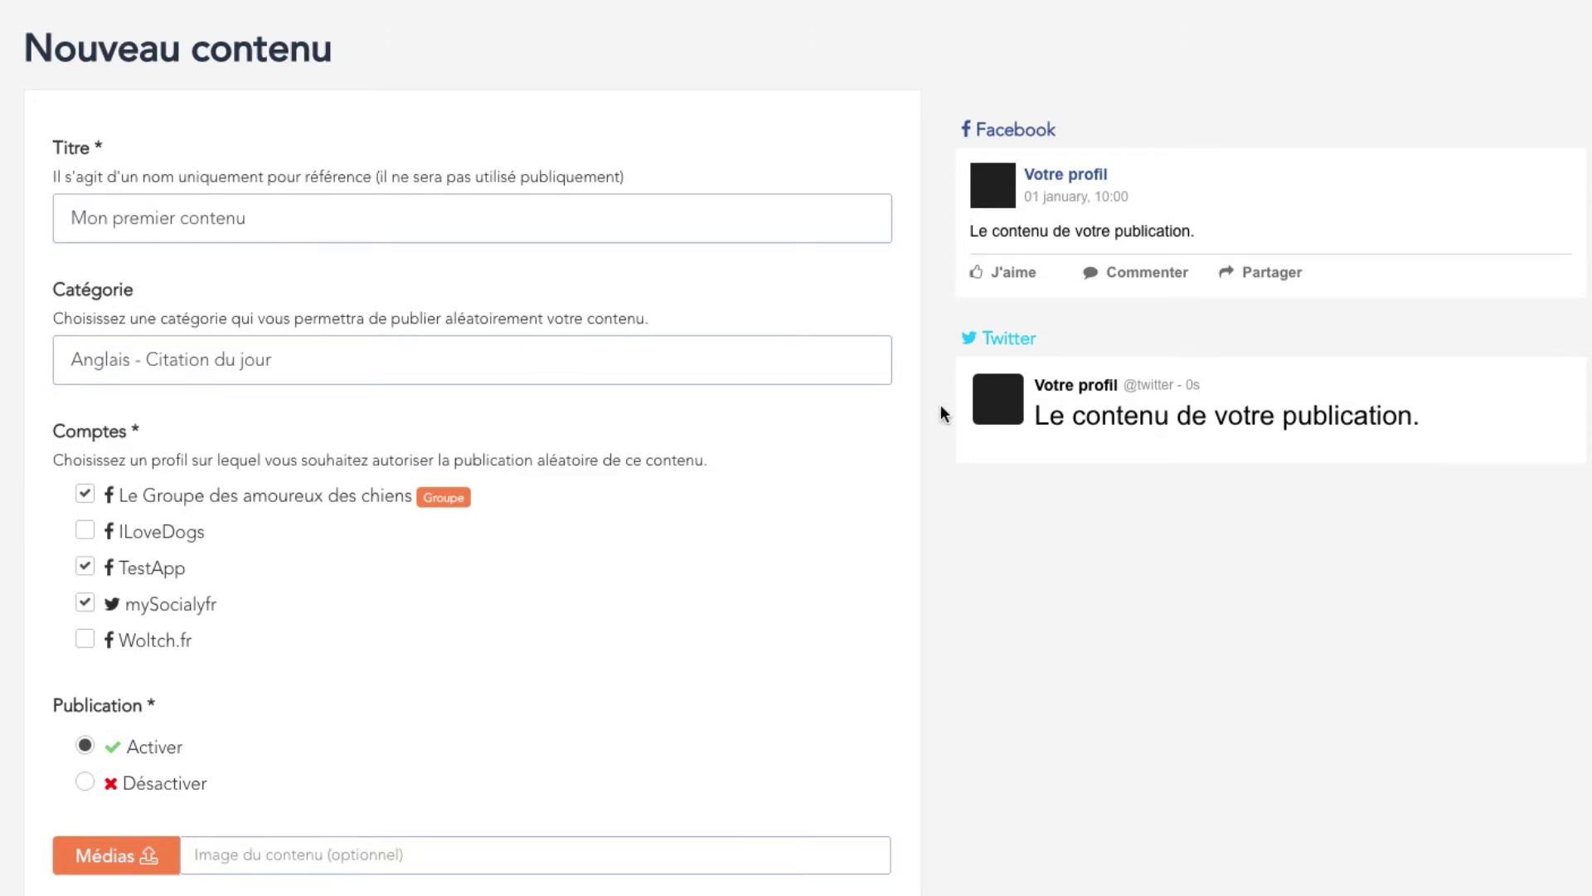
scroll(941, 405, down, 3)
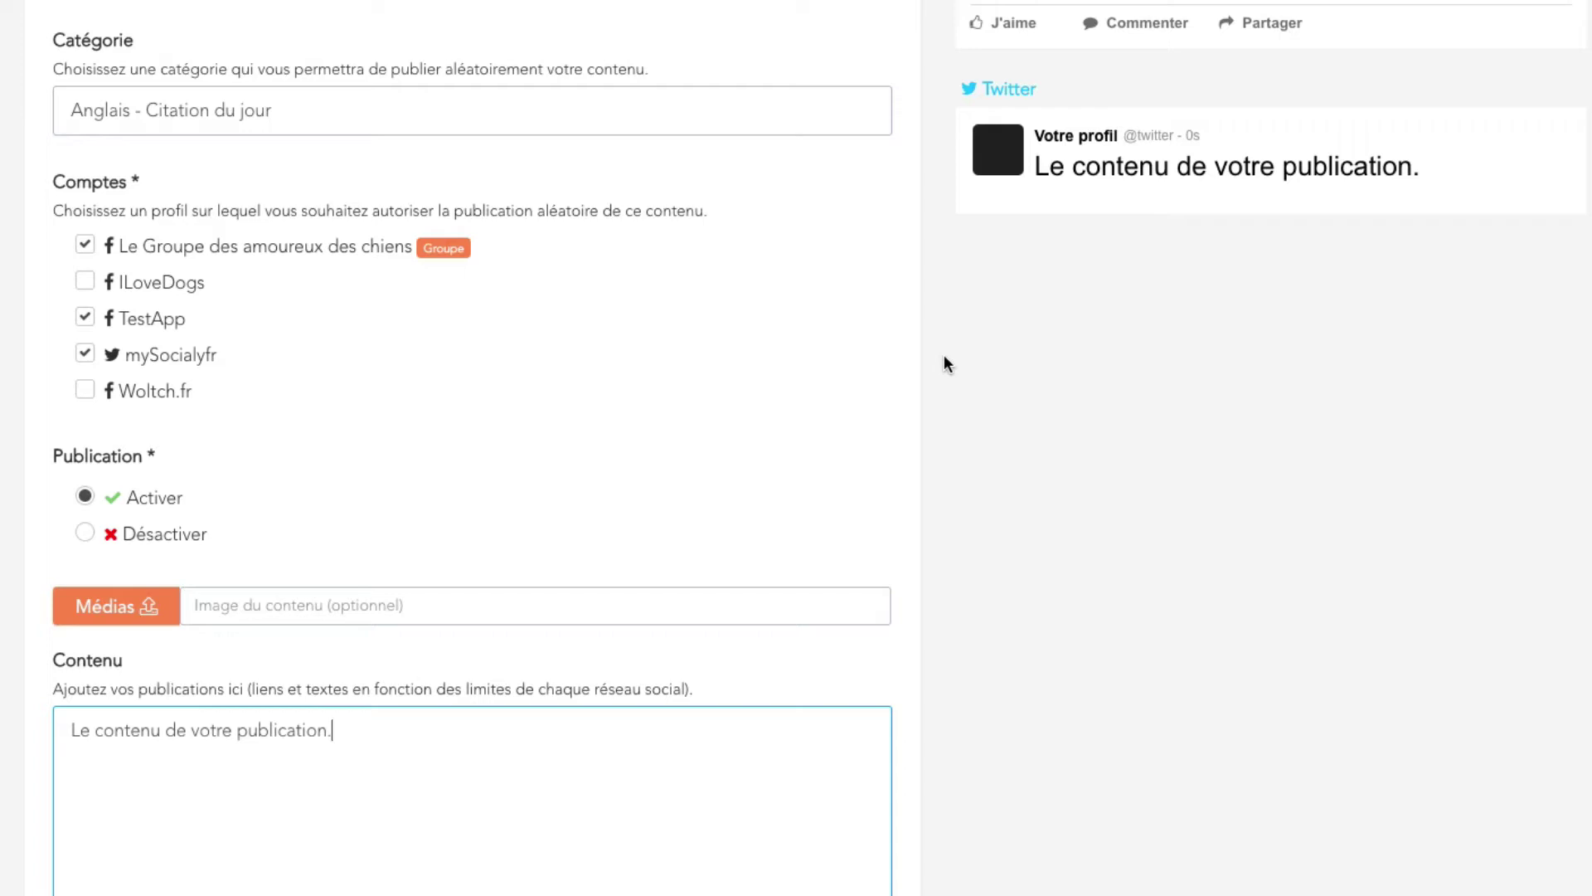
scroll(944, 355, down, 2)
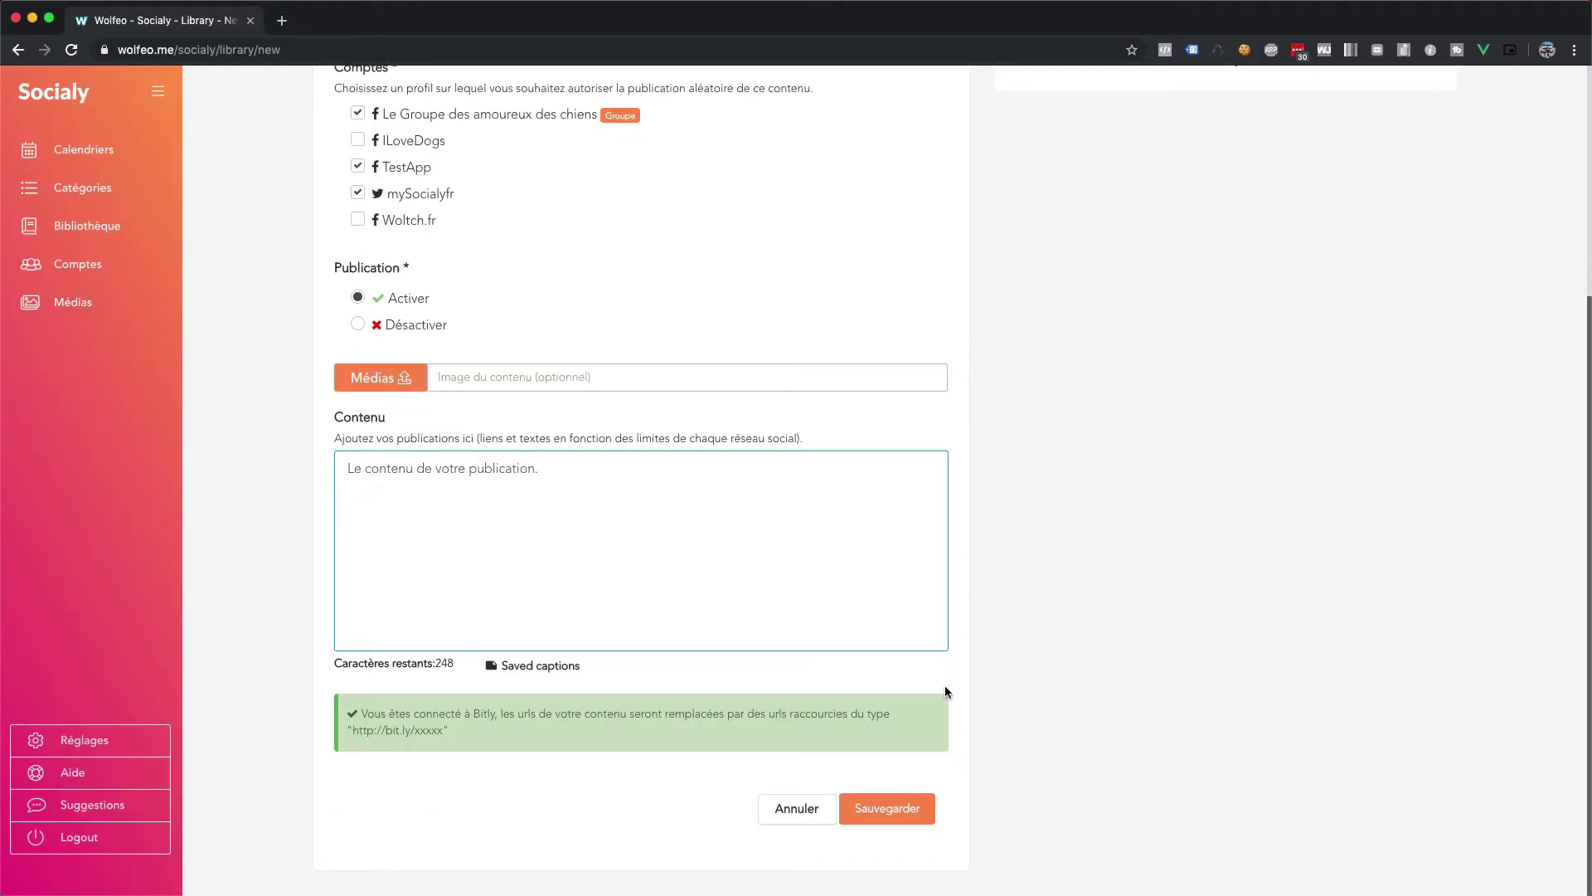
click(894, 808)
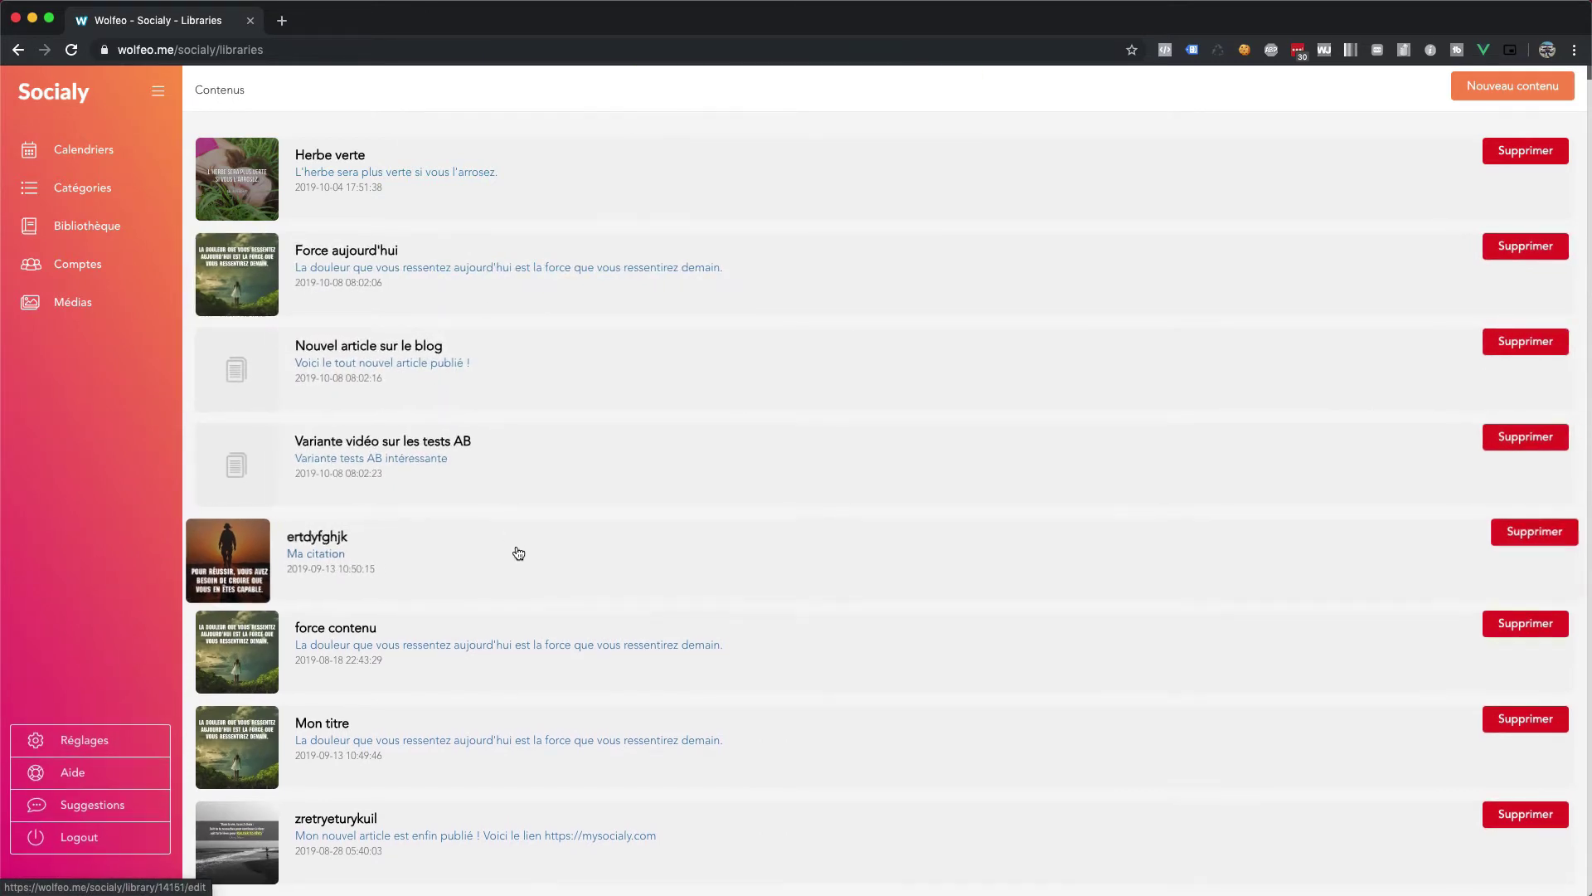
Open the "Force aujourd'hui" content, review its settings and previews, and return to the library list
click(523, 255)
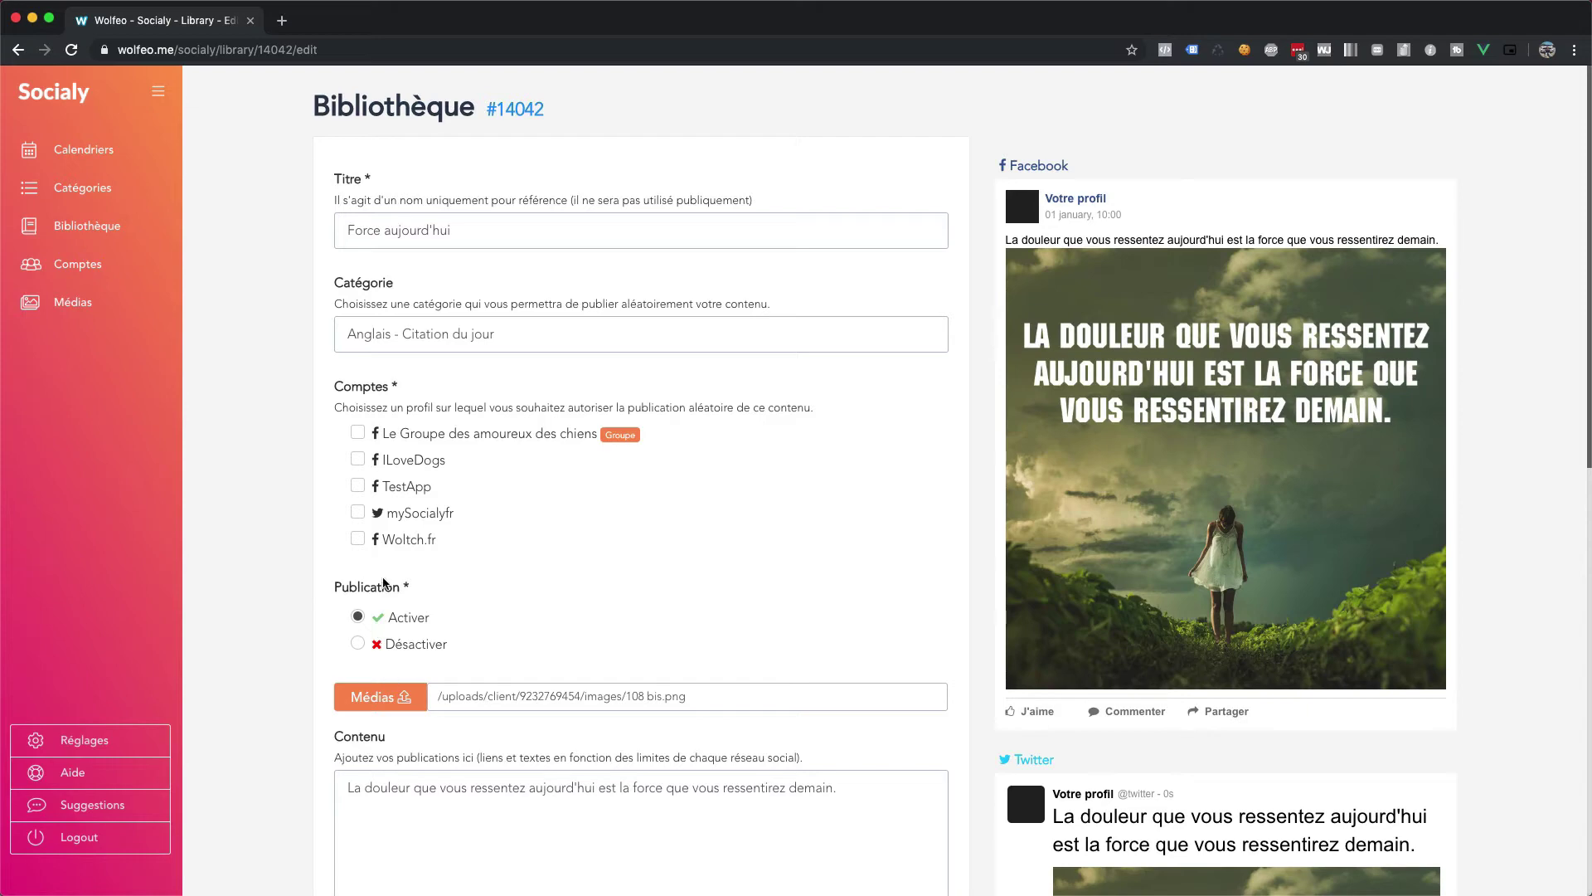
scroll(384, 583, down, 3)
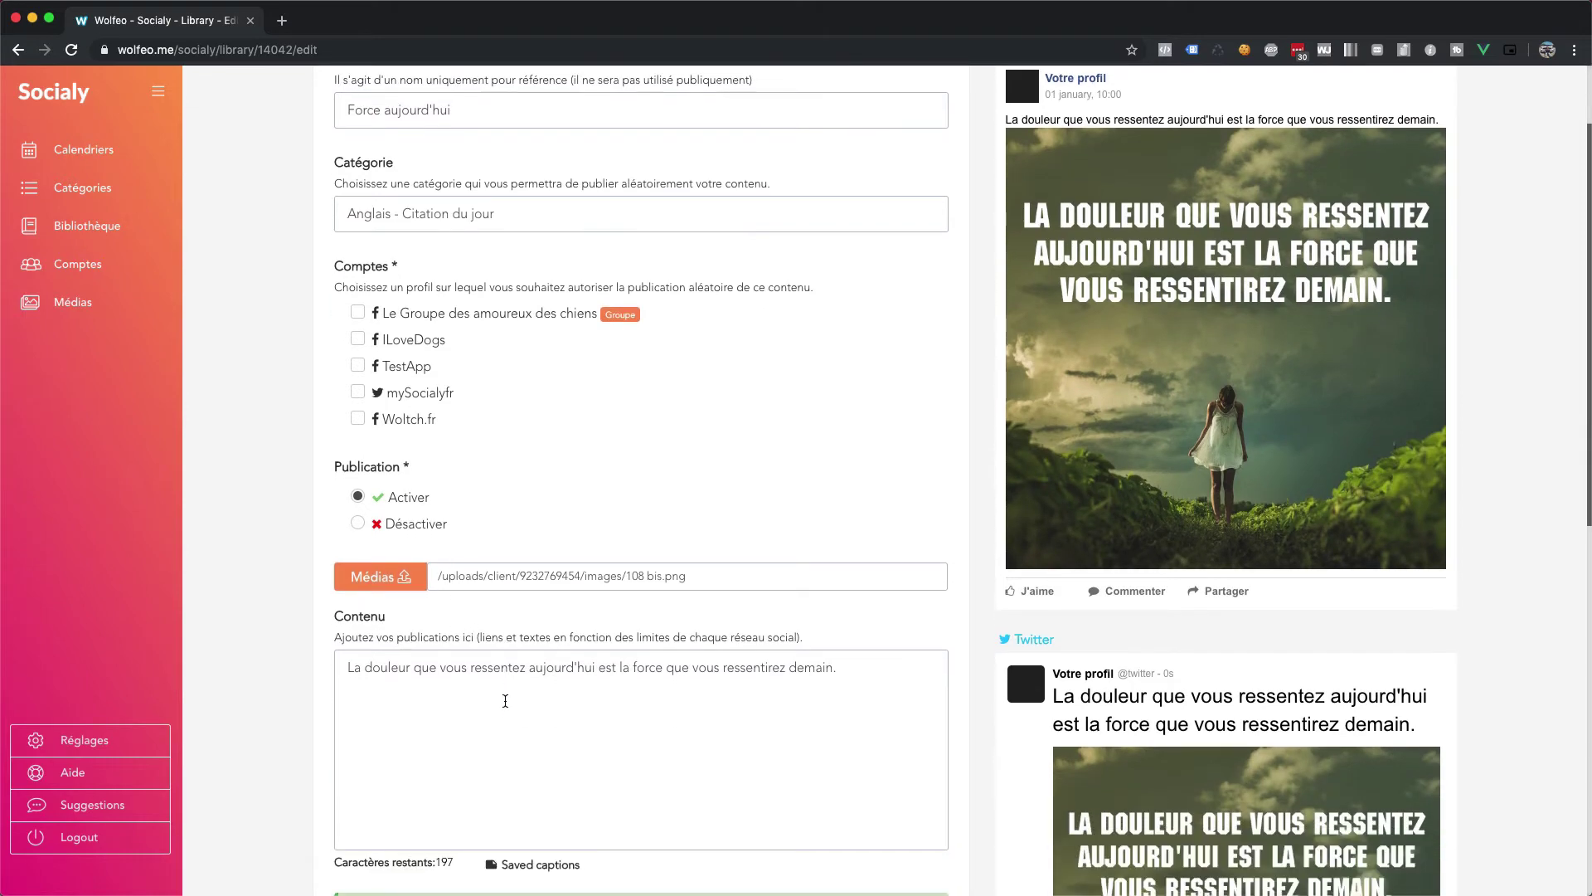
scroll(505, 701, down, 15)
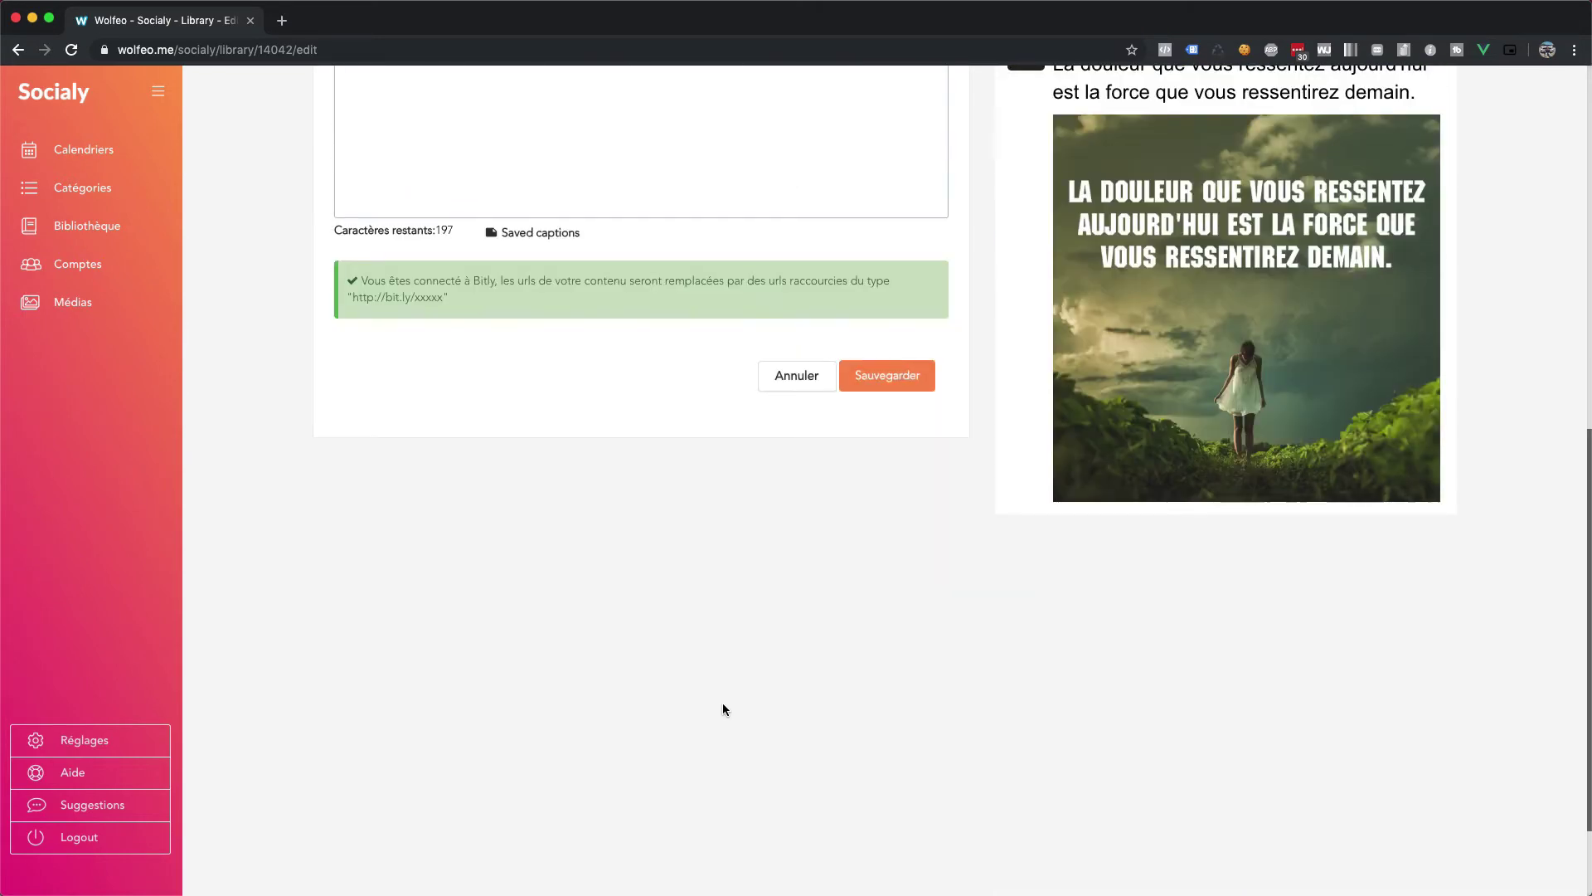
click(18, 50)
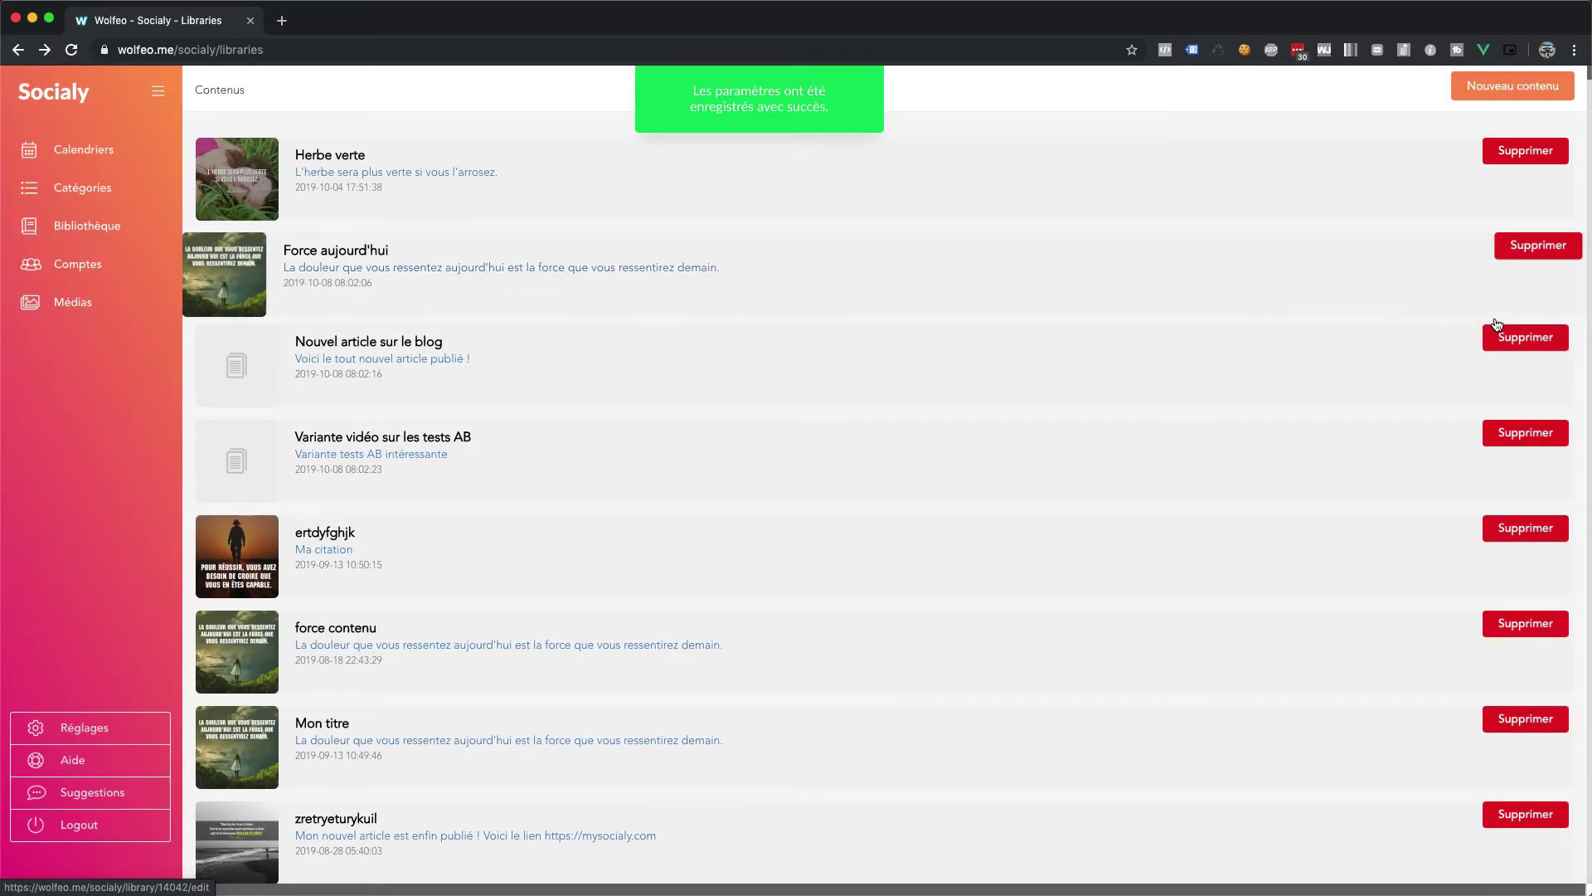
Try to delete the blank entry at the end of the content library
scroll(1497, 324, down, 20)
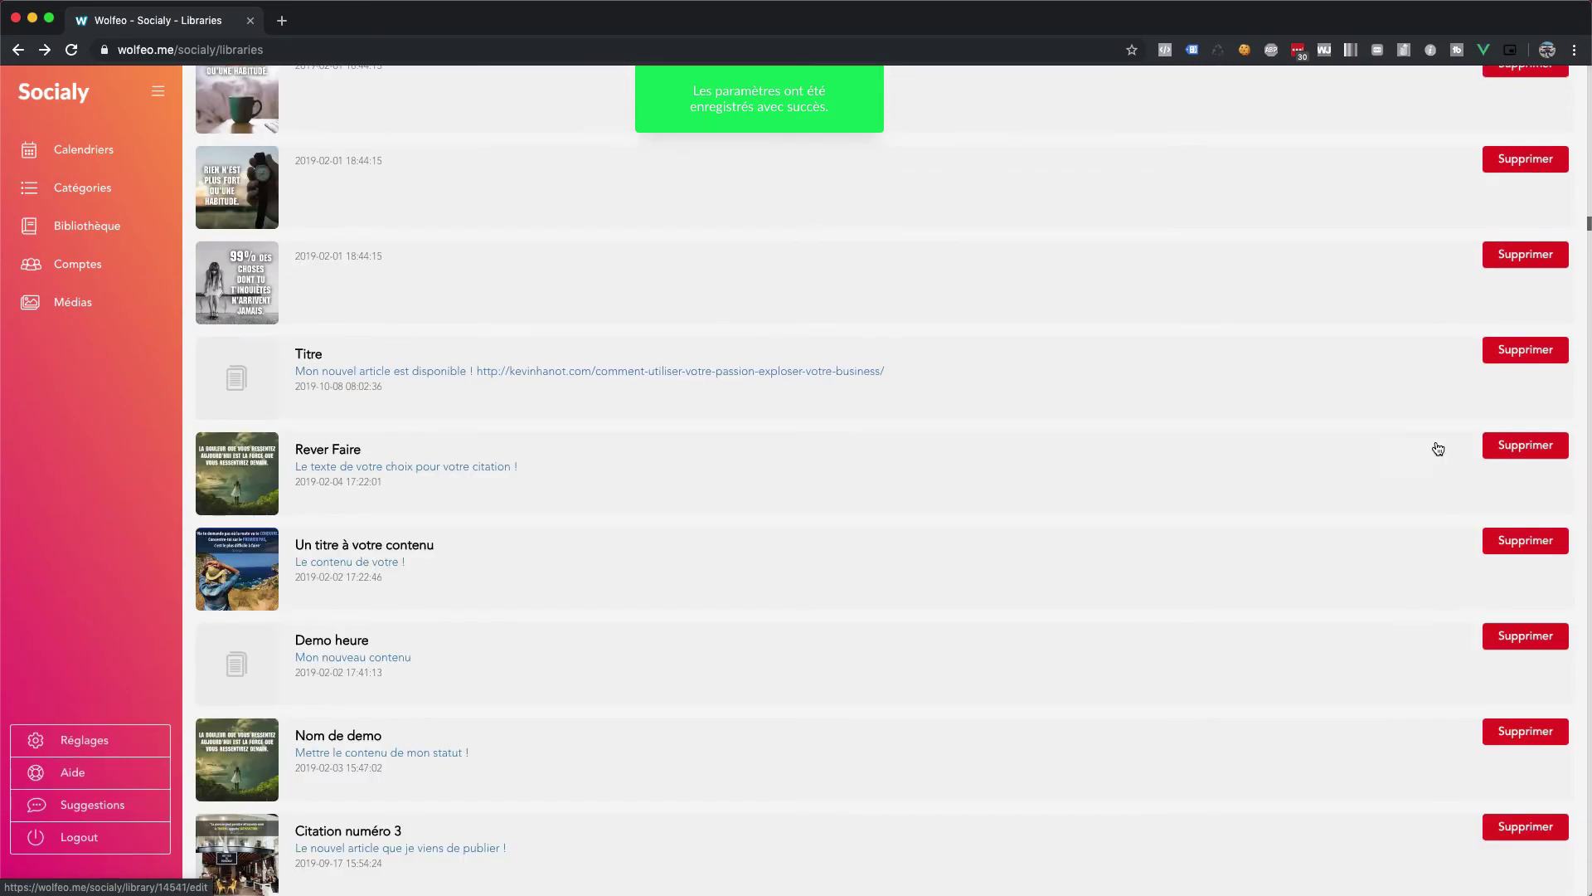
scroll(1438, 449, down, 20)
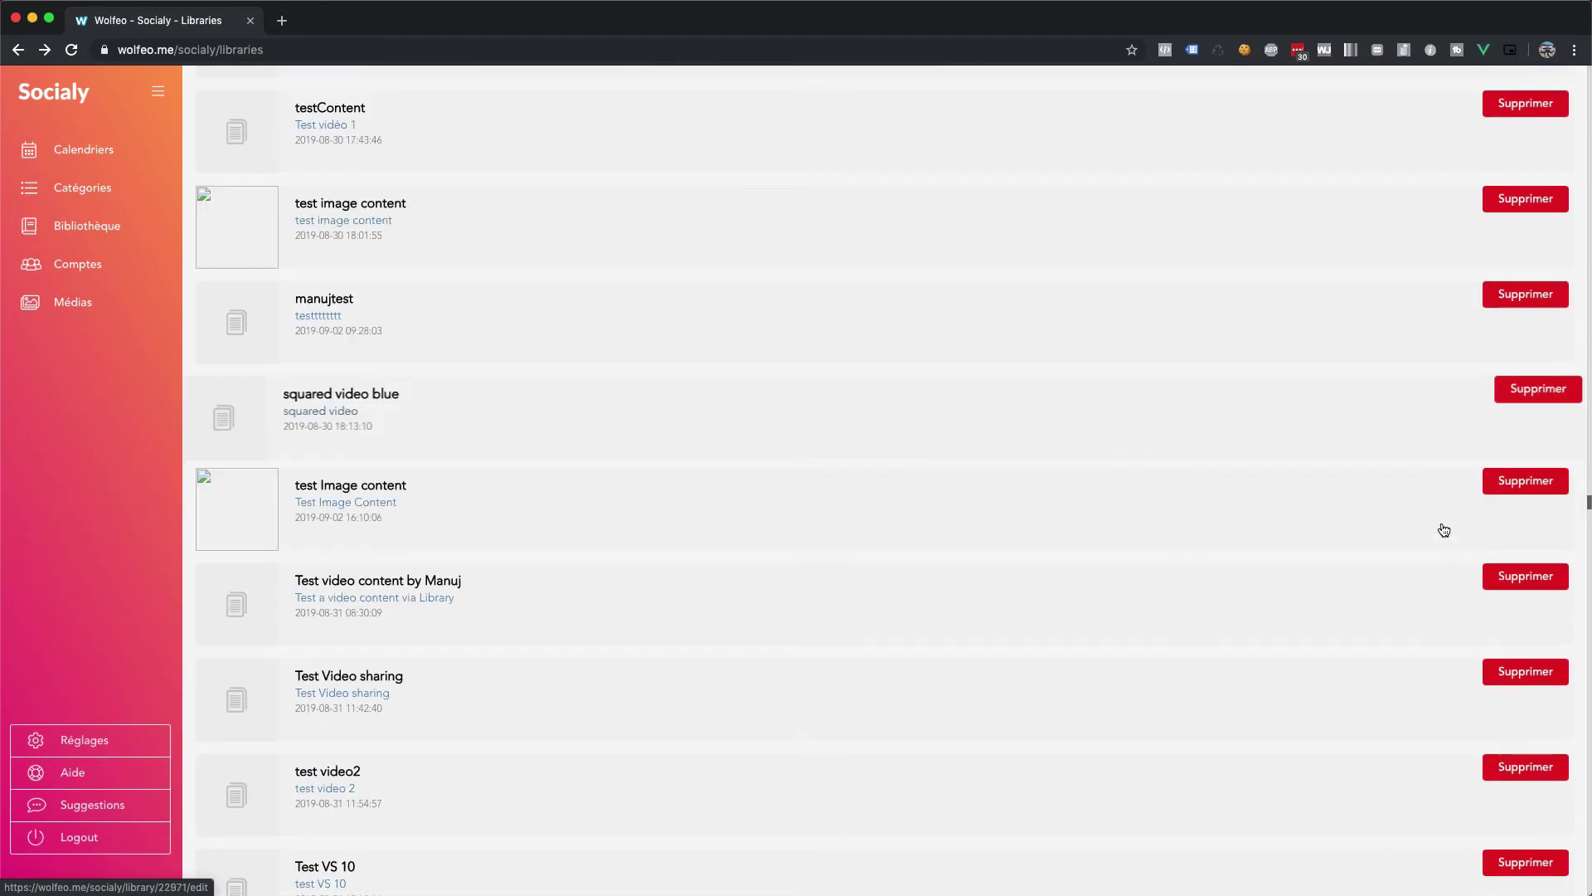
scroll(1444, 530, down, 20)
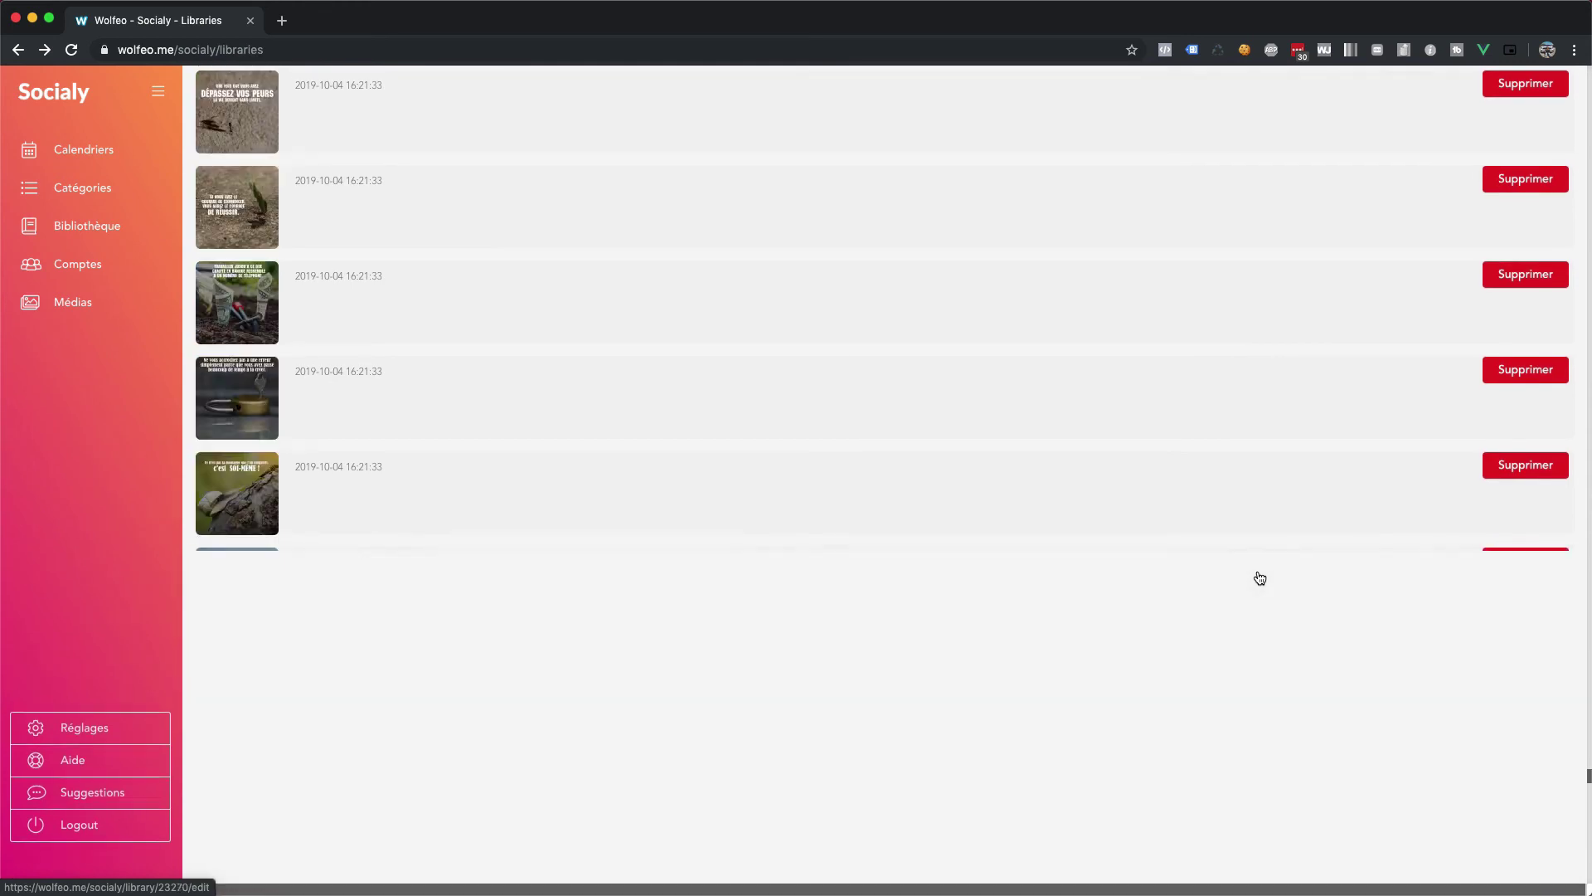
scroll(1260, 578, down, 10)
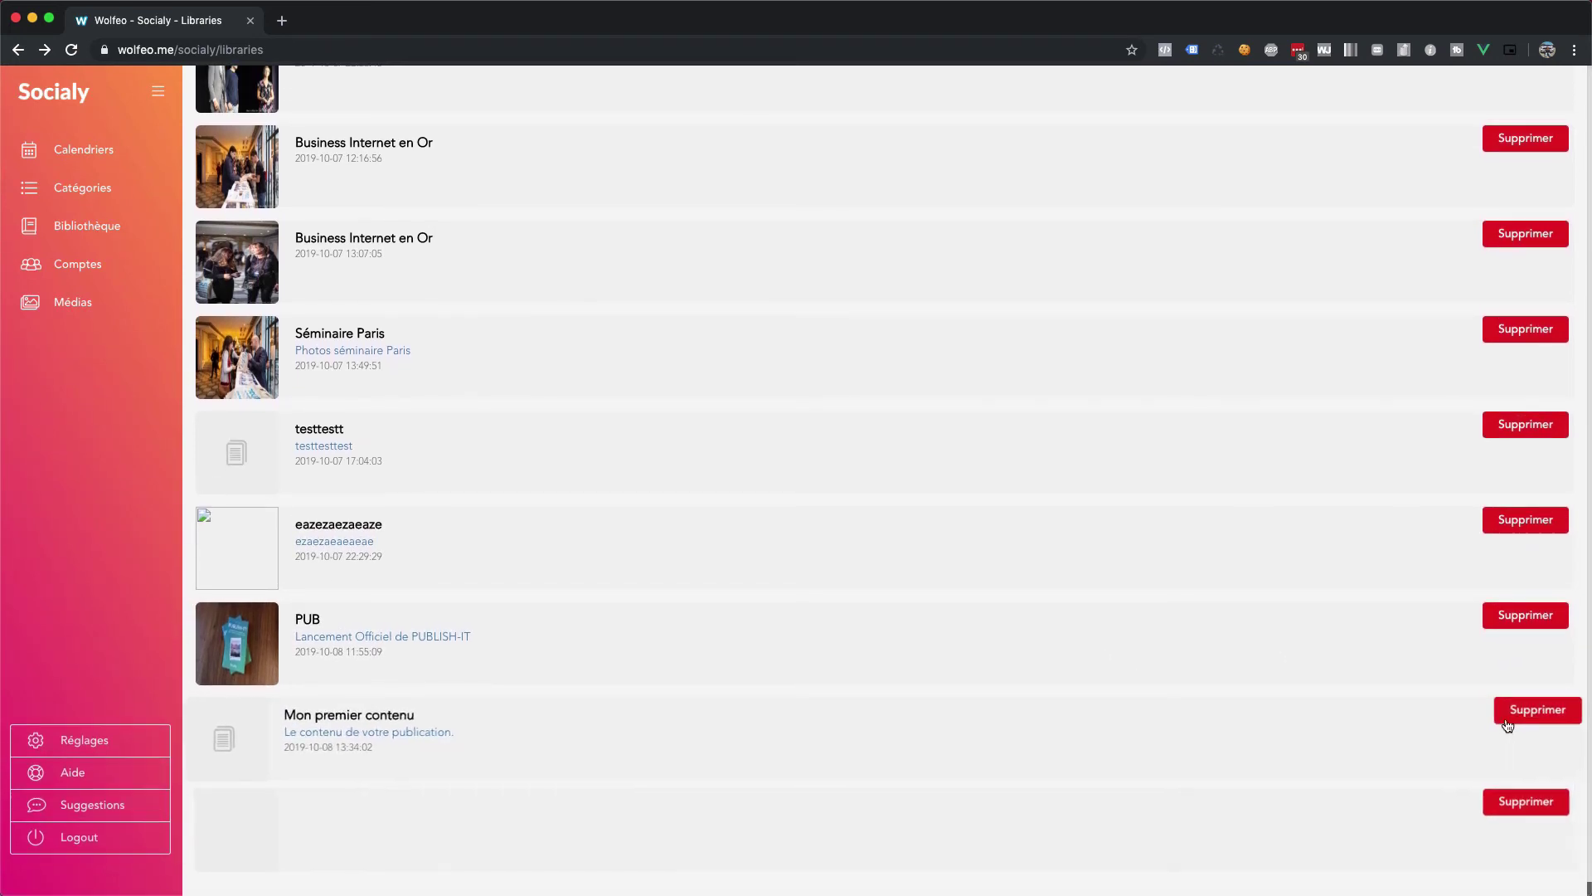
click(1526, 790)
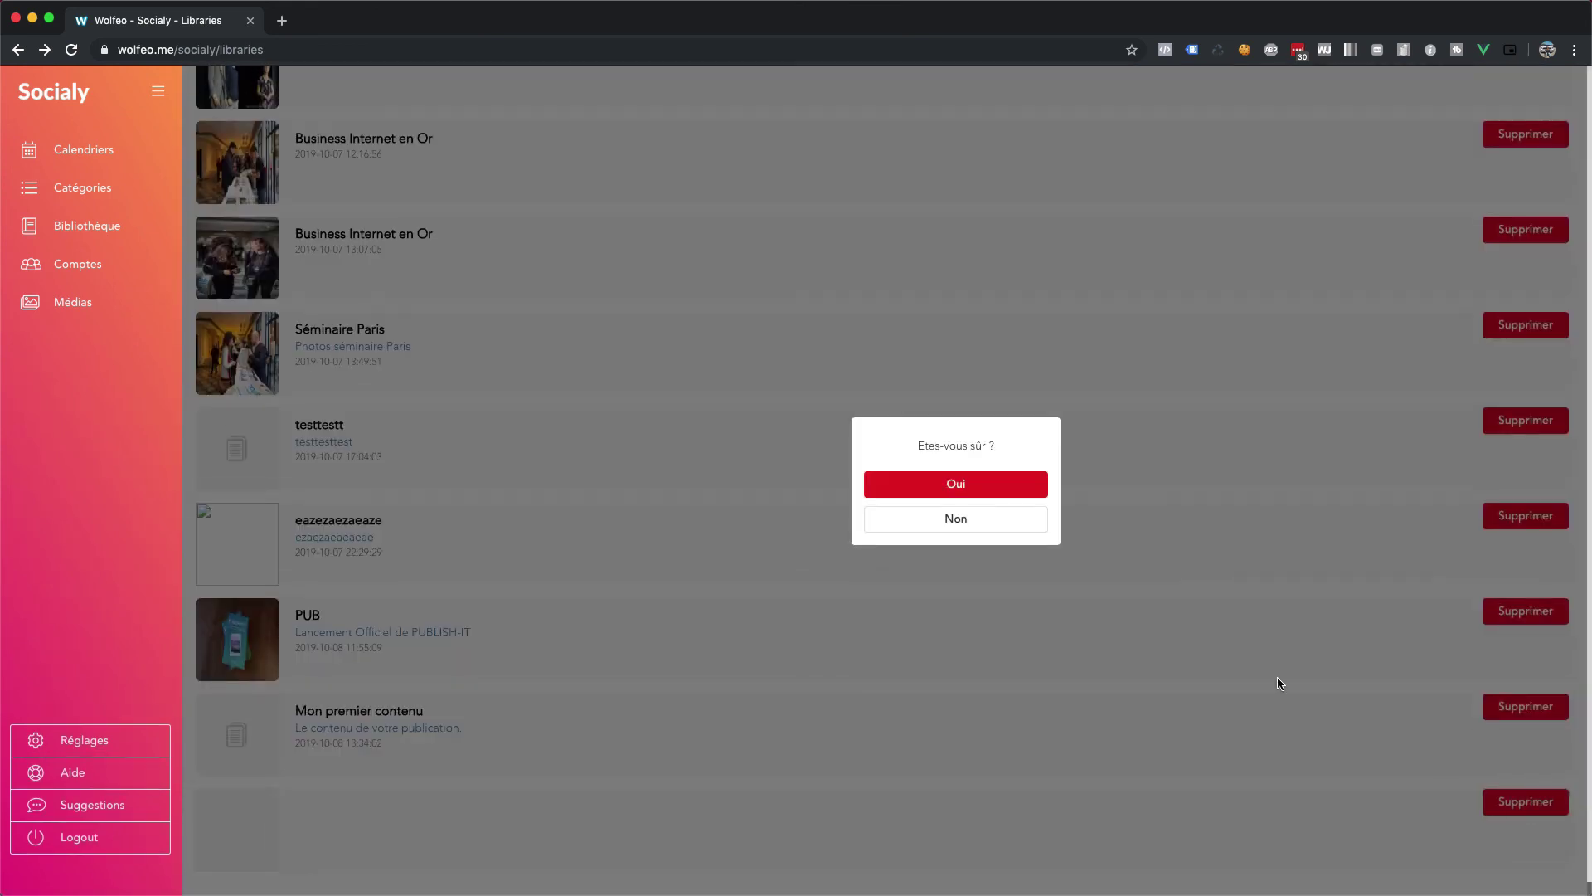
click(956, 486)
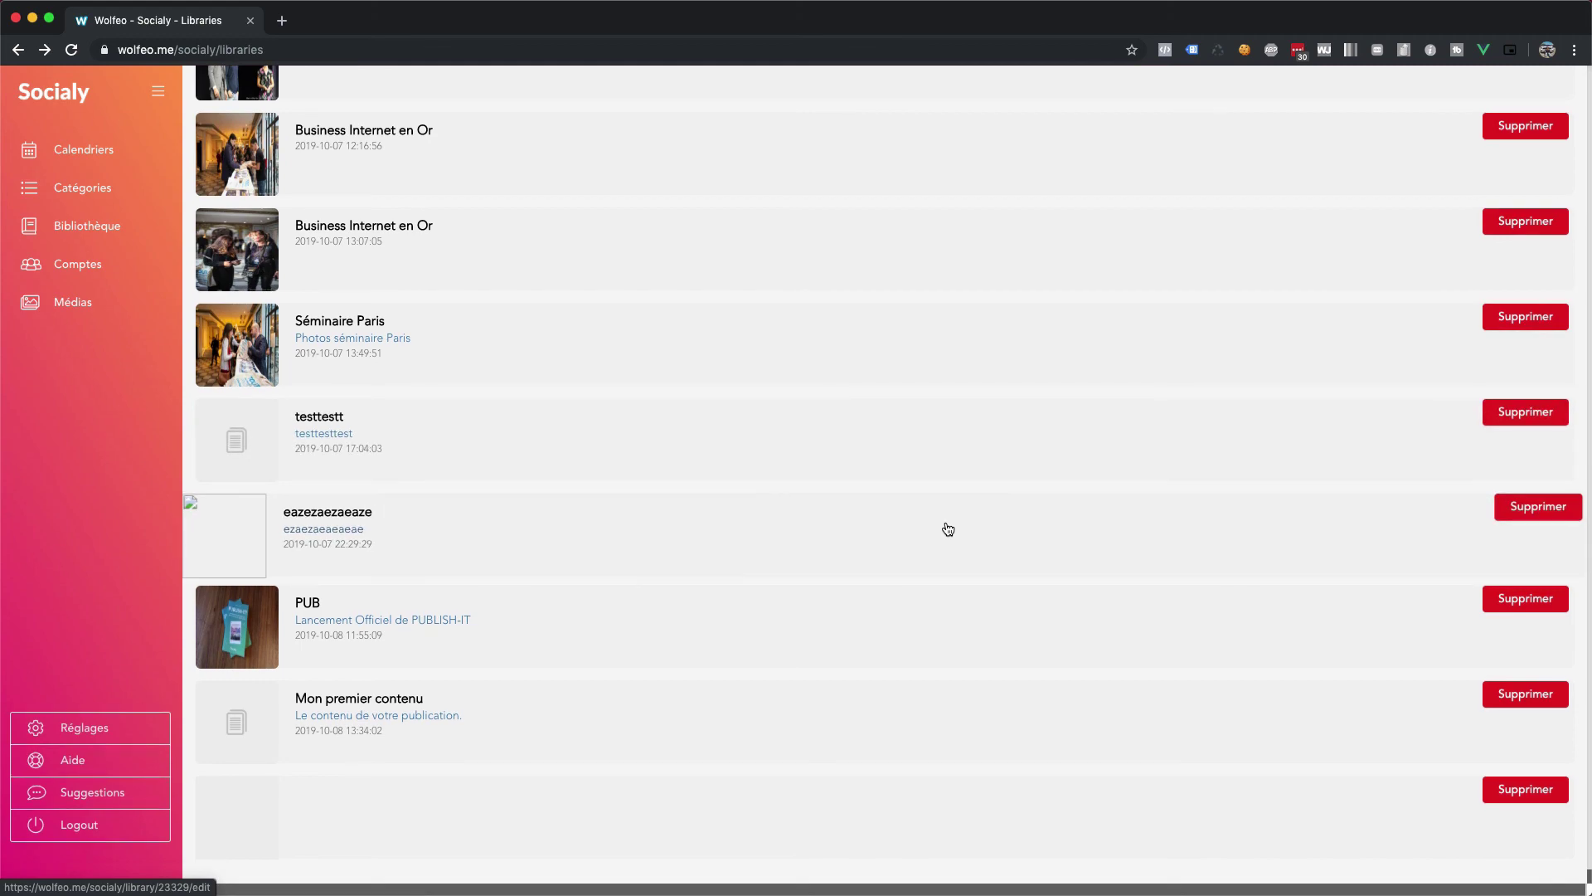
scroll(946, 537, up, 20)
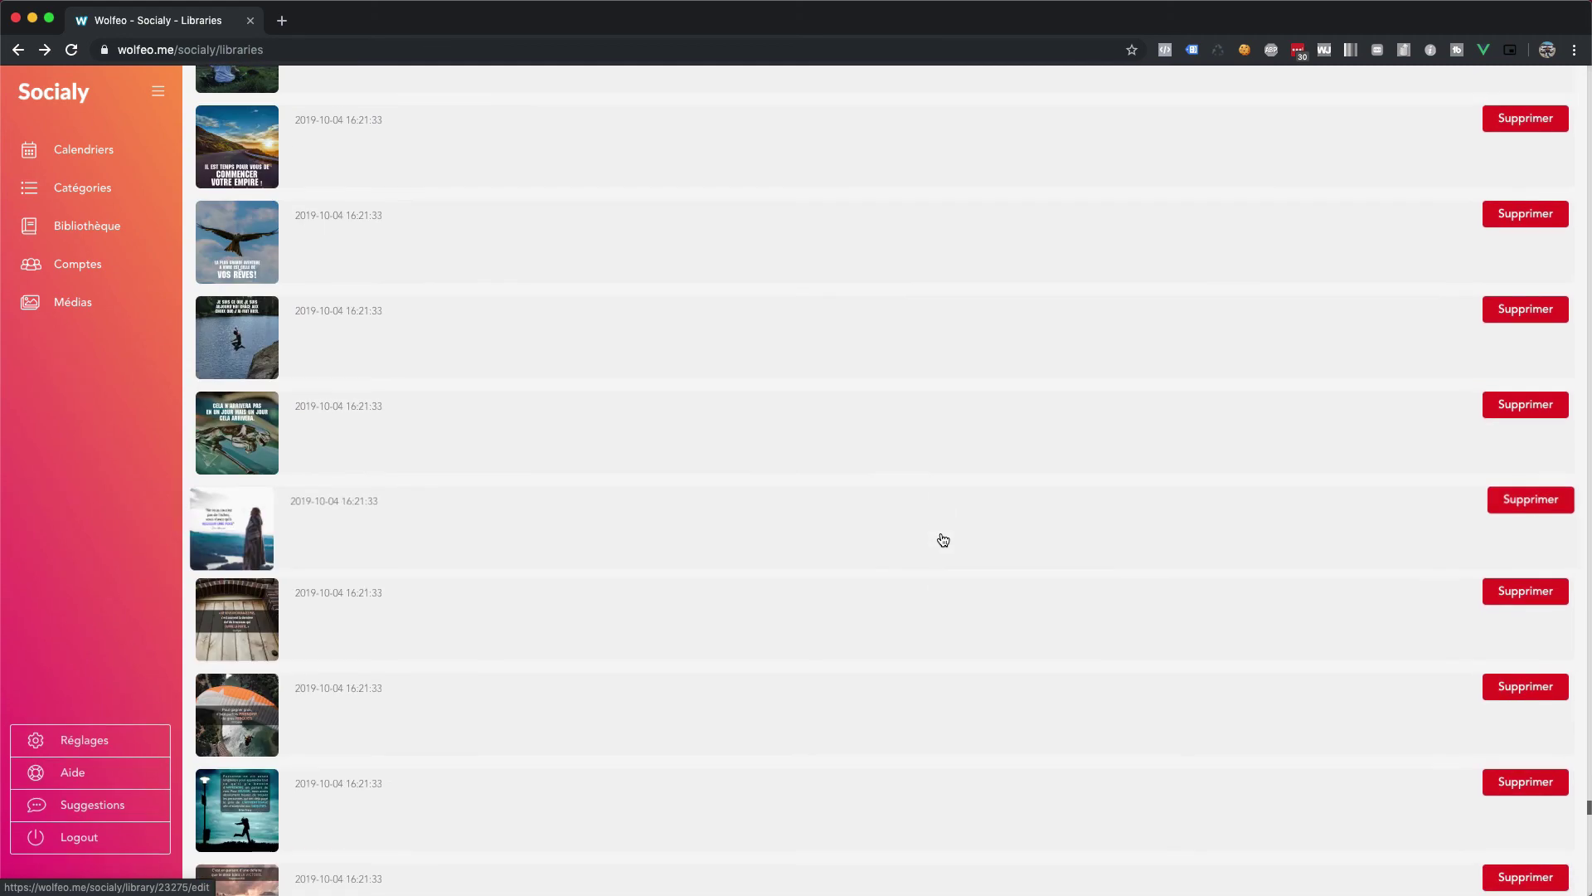
scroll(959, 531, up, 20)
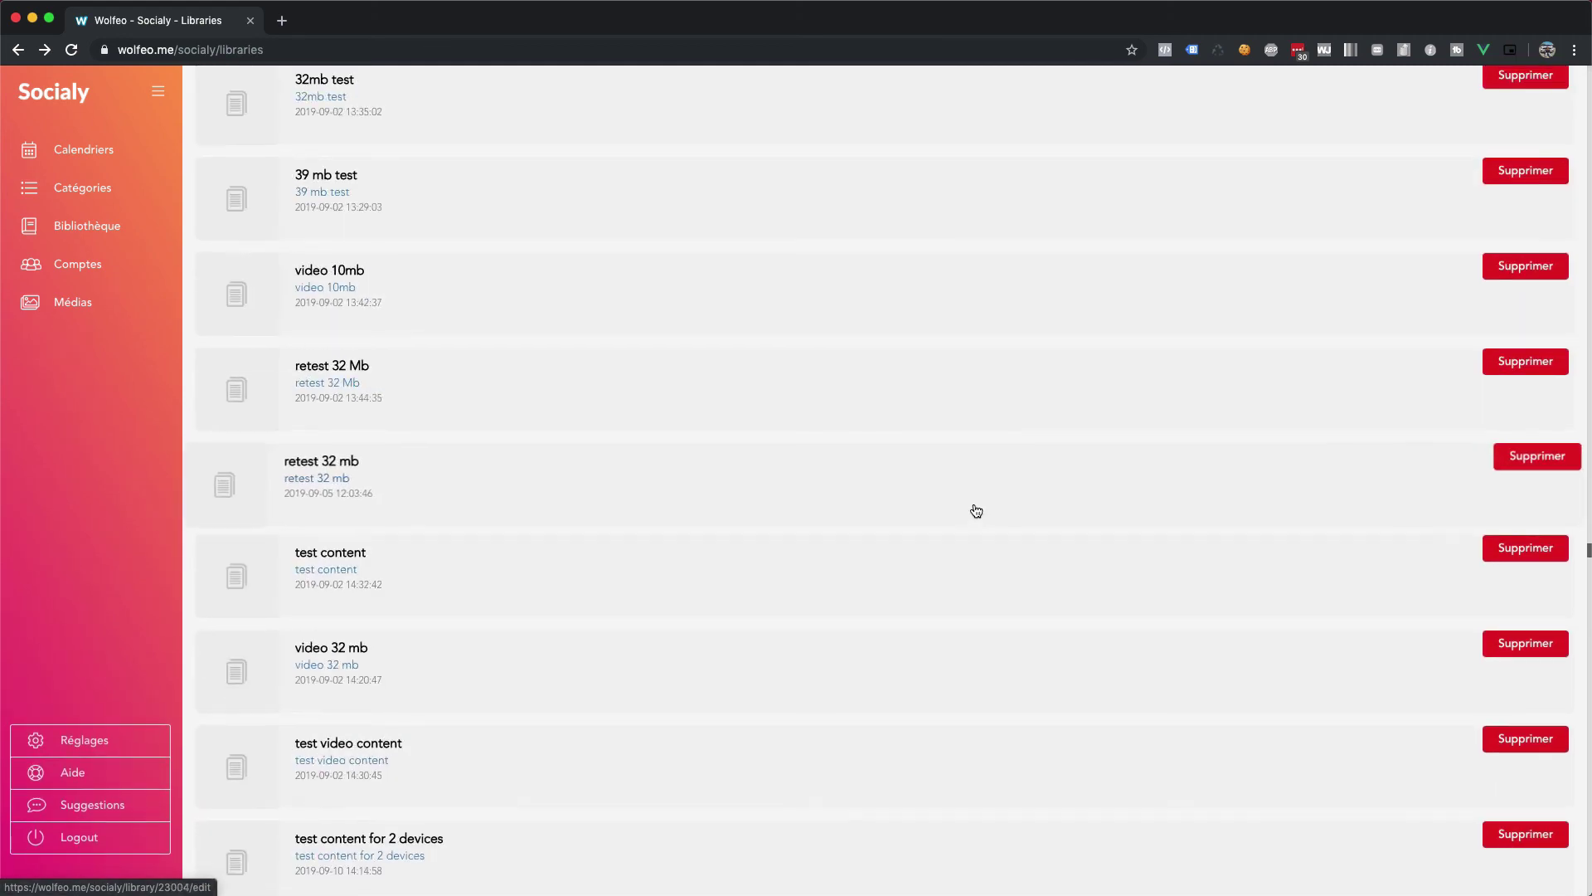
scroll(974, 509, up, 20)
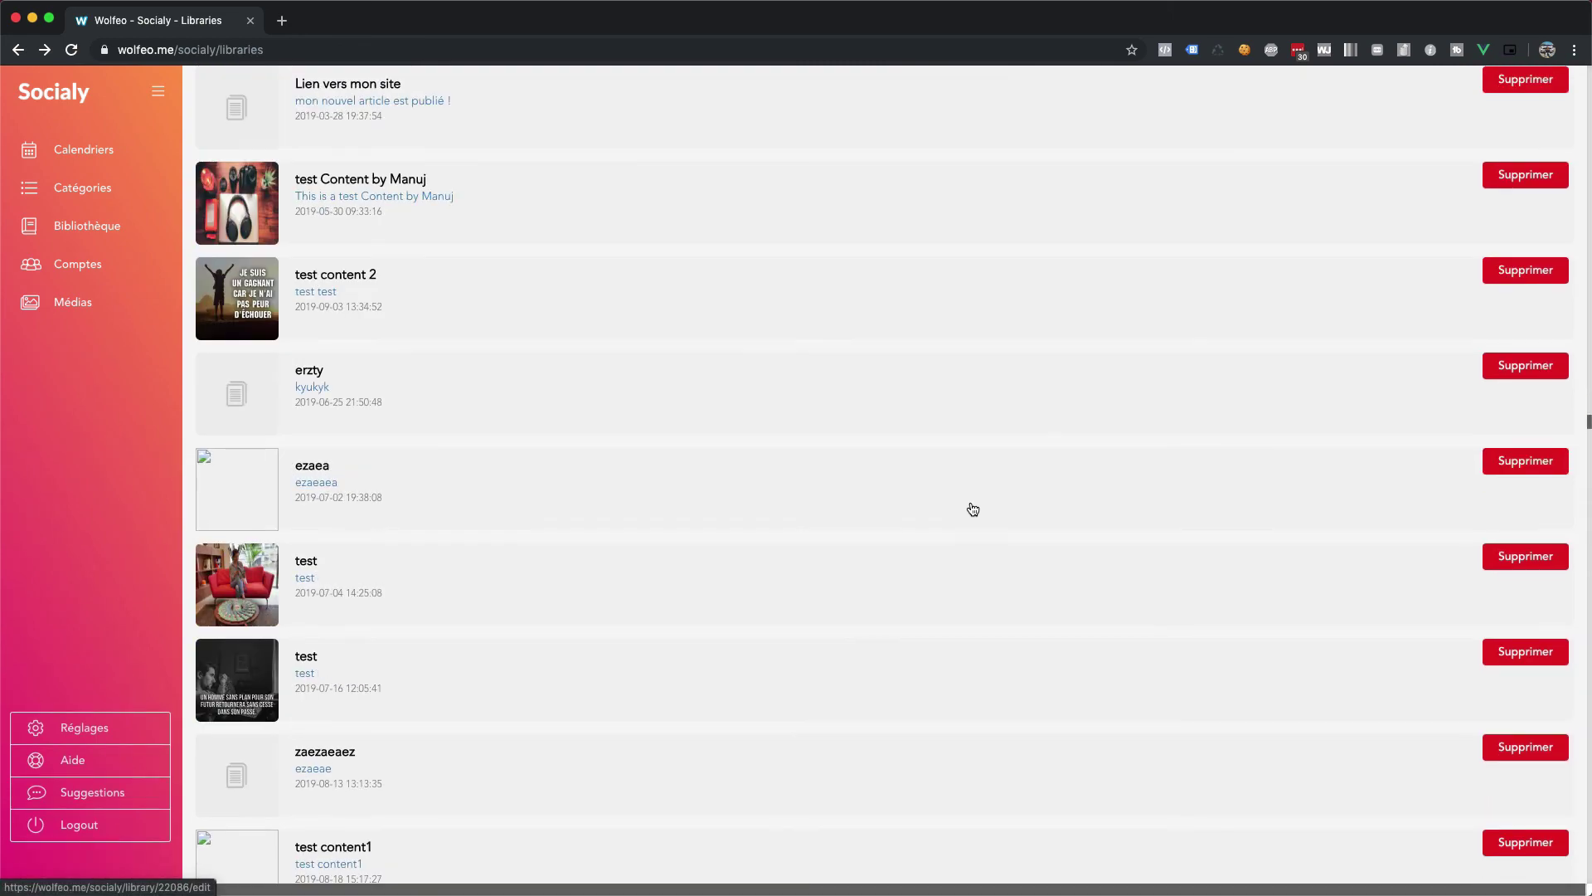